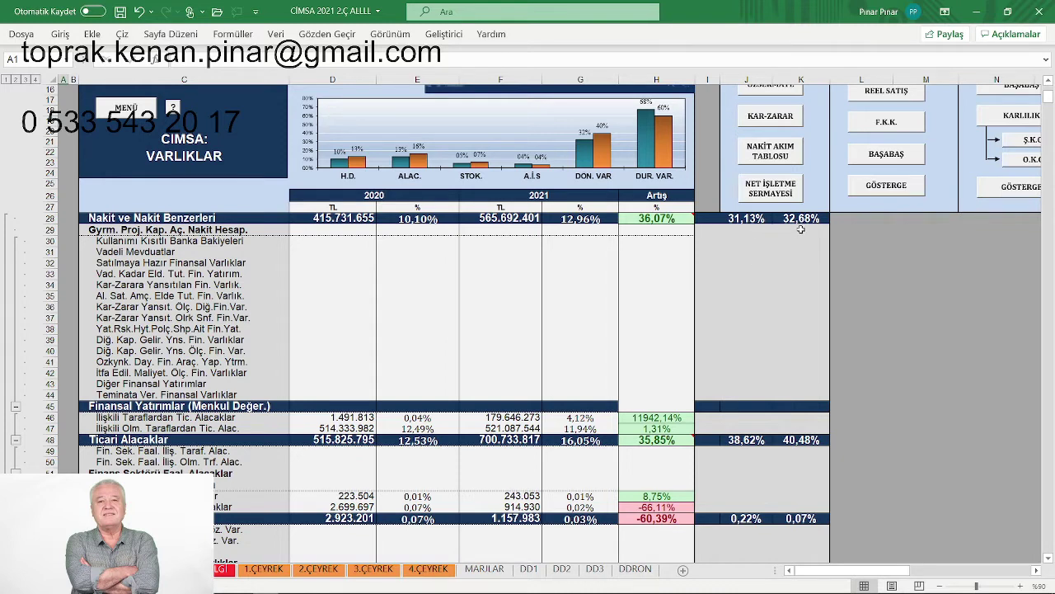
Examine the CIMSA assets table from cash and trade receivables through current and fixed assets down to total assets for 2020 and 2021
scroll(801, 229, down, 2)
scroll(801, 230, down, 5)
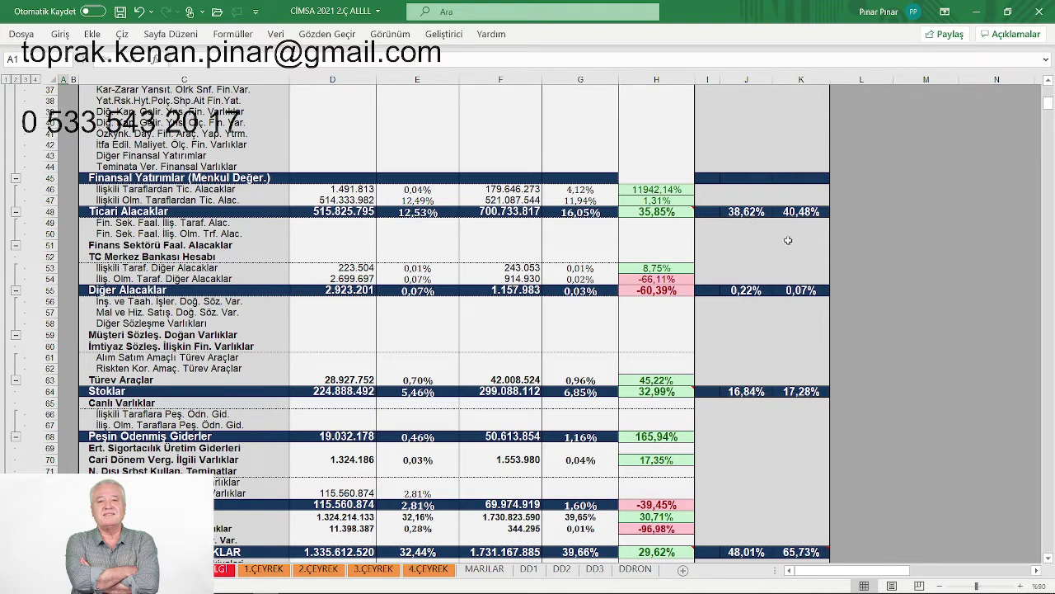
scroll(790, 235, down, 5)
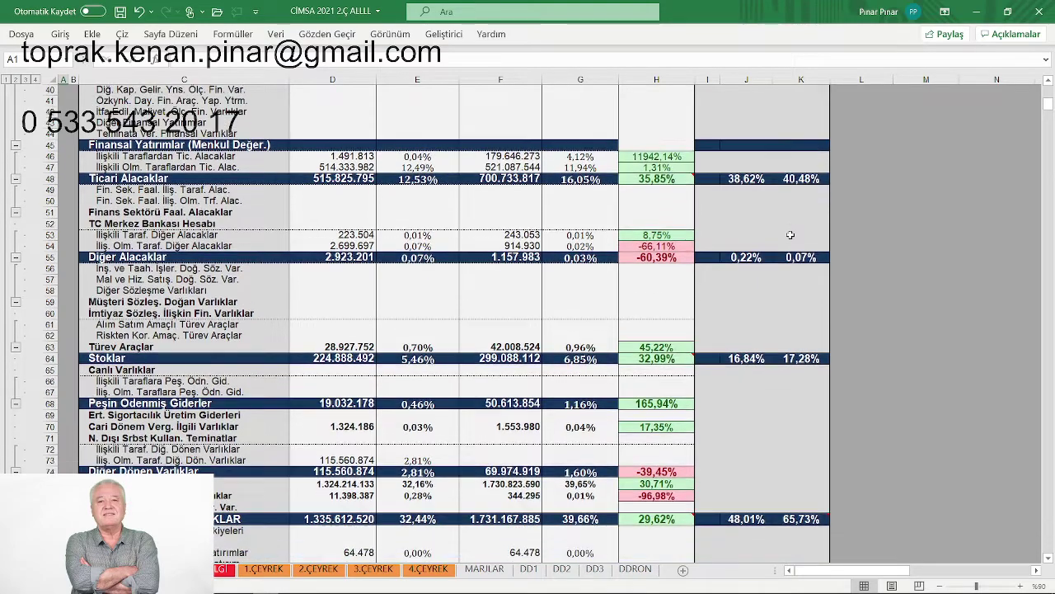
scroll(790, 235, down, 1)
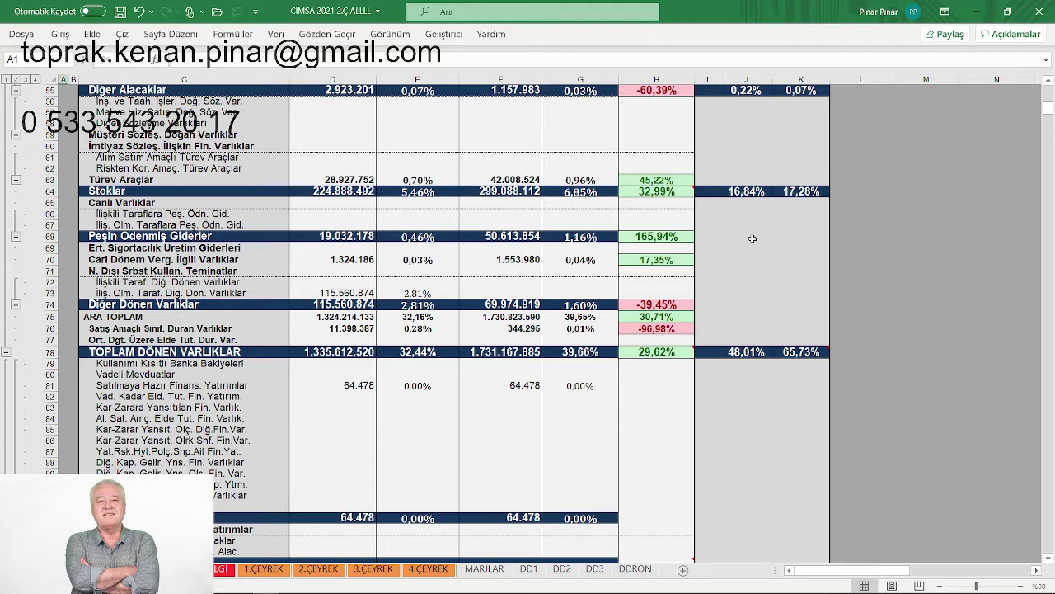
scroll(583, 206, down, 3)
scroll(533, 196, down, 1)
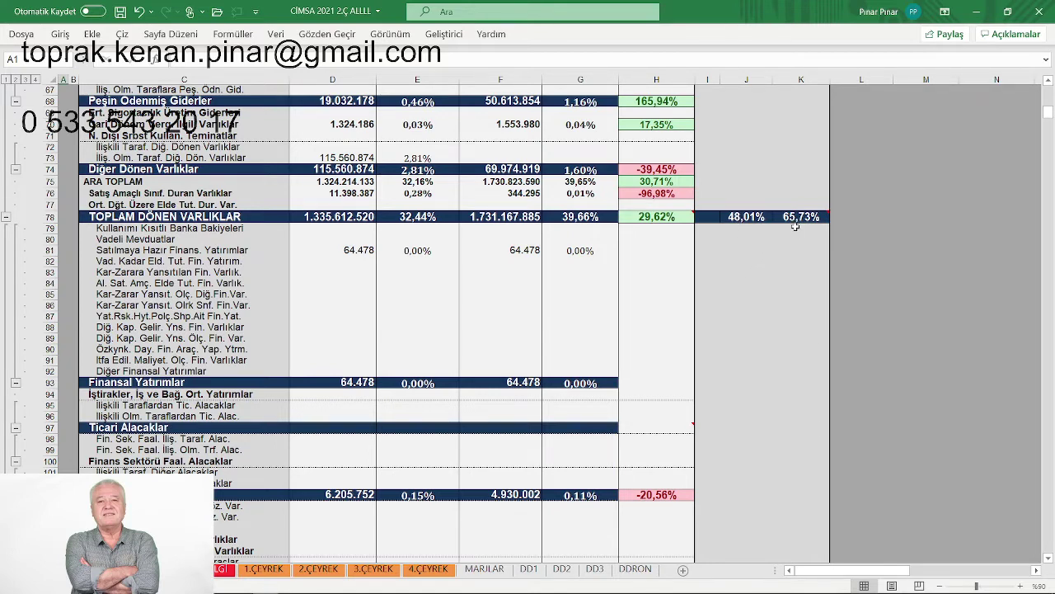
scroll(780, 244, down, 6)
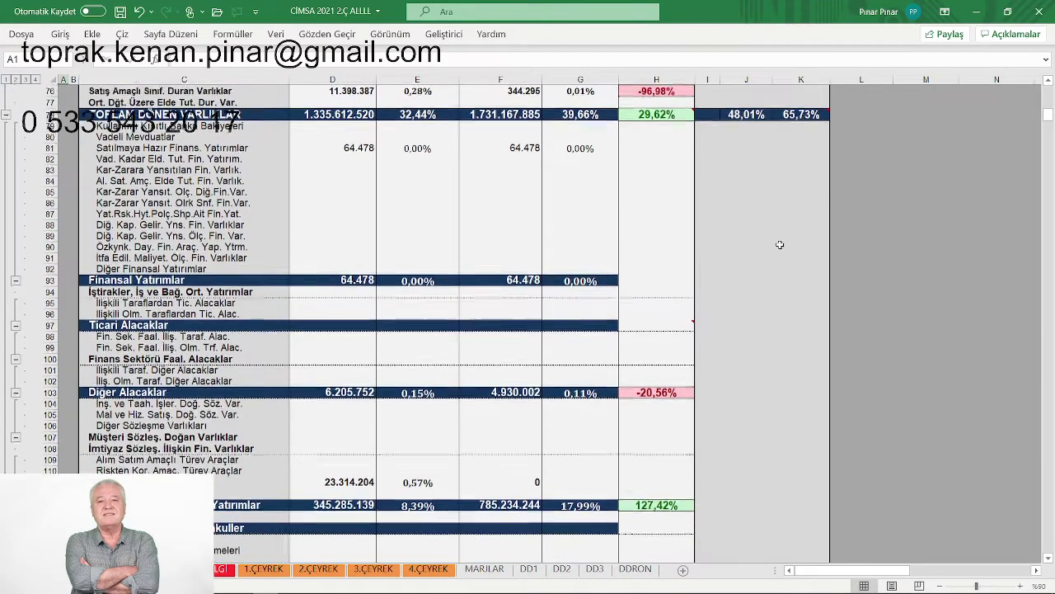
scroll(779, 244, down, 10)
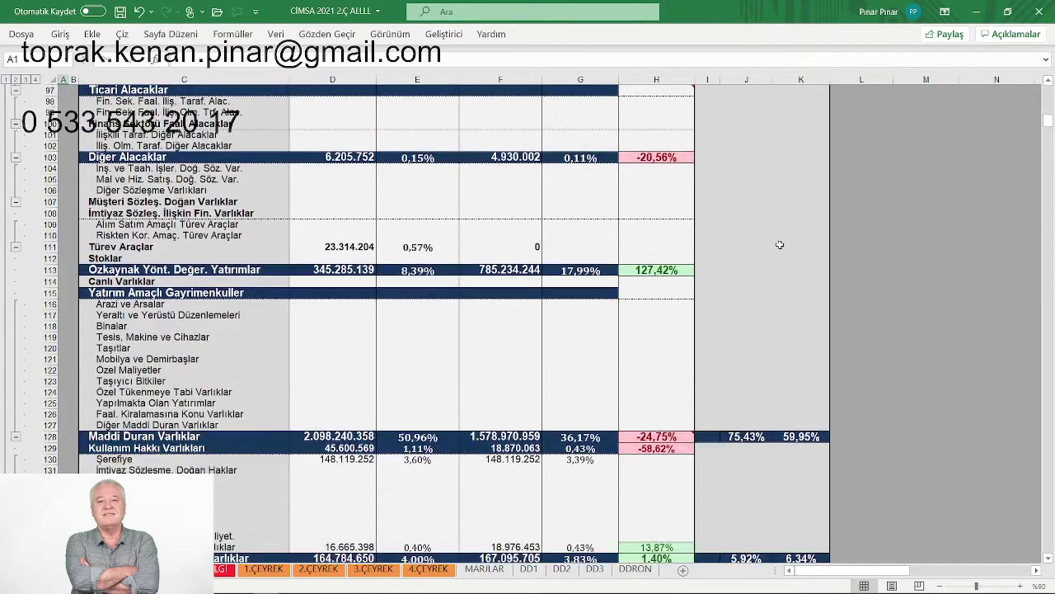
scroll(779, 244, down, 5)
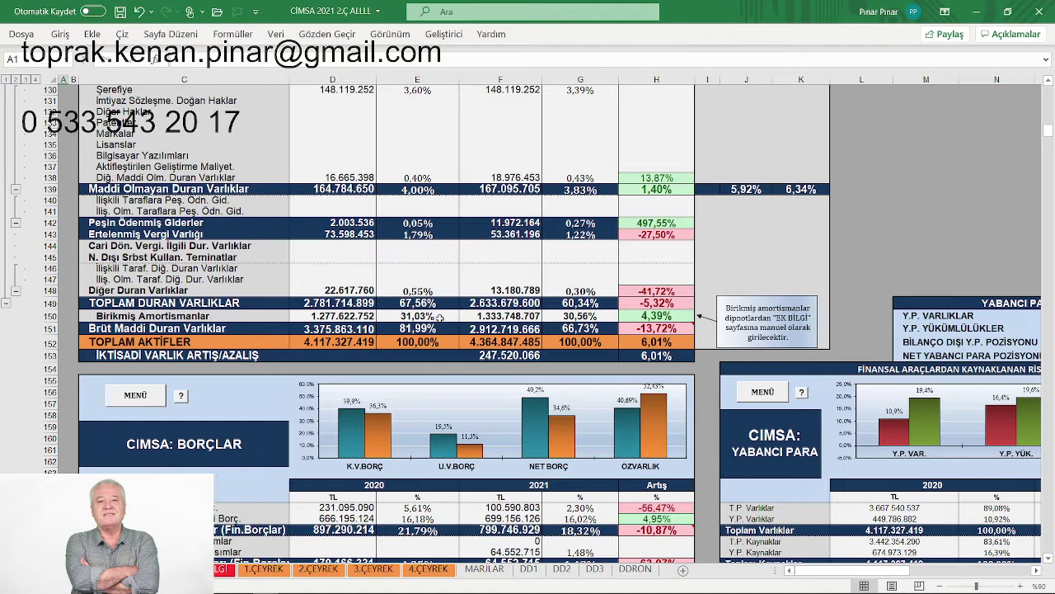
Review the CIMSA debts section, comparing its chart and the short-term, long-term and net debt rows for 2020 and 2021
scroll(438, 312, down, 1)
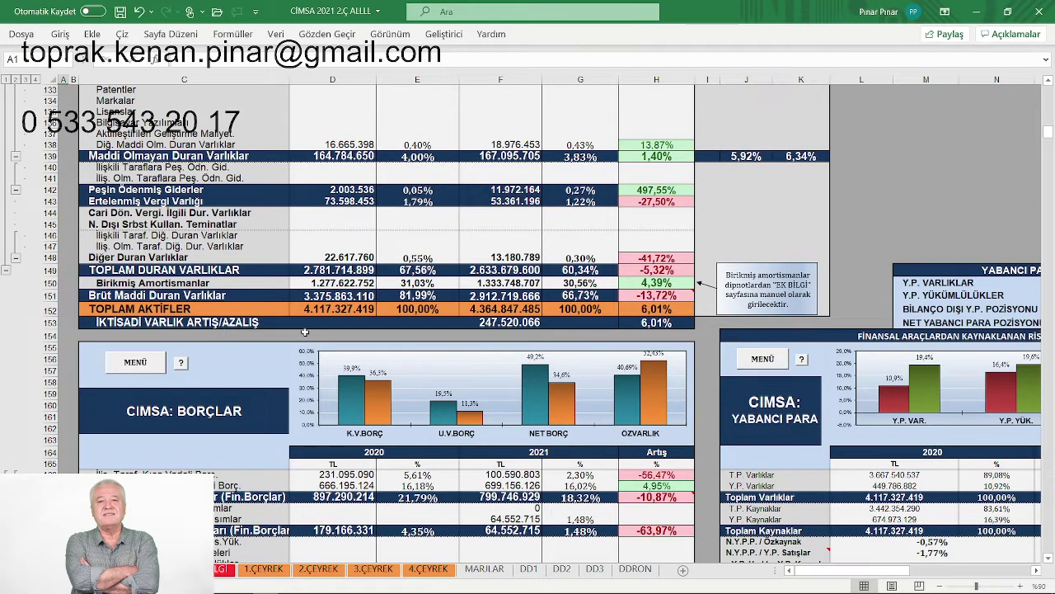
scroll(305, 334, down, 2)
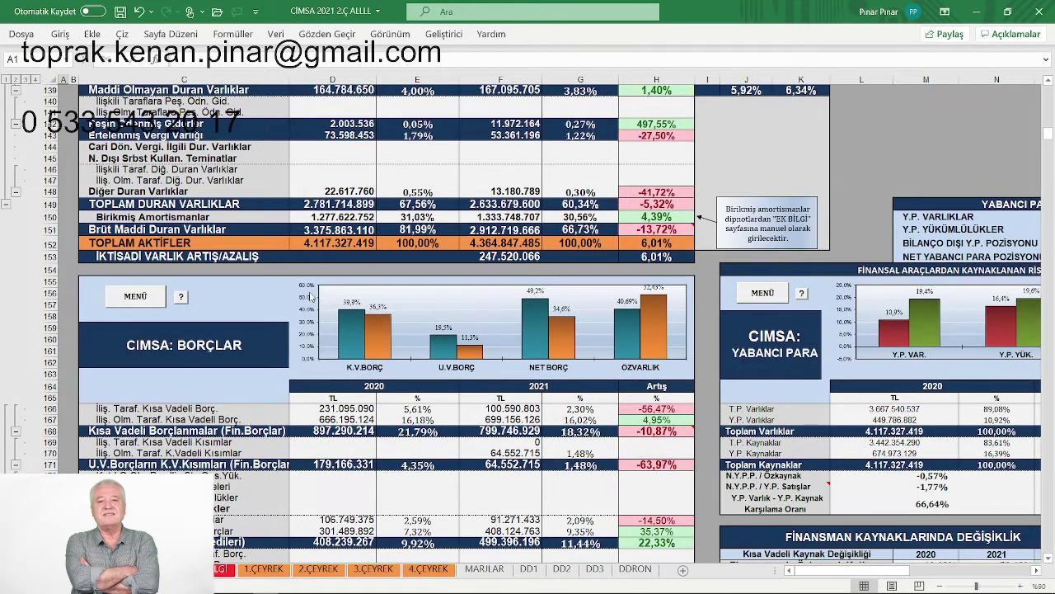
scroll(310, 293, down, 4)
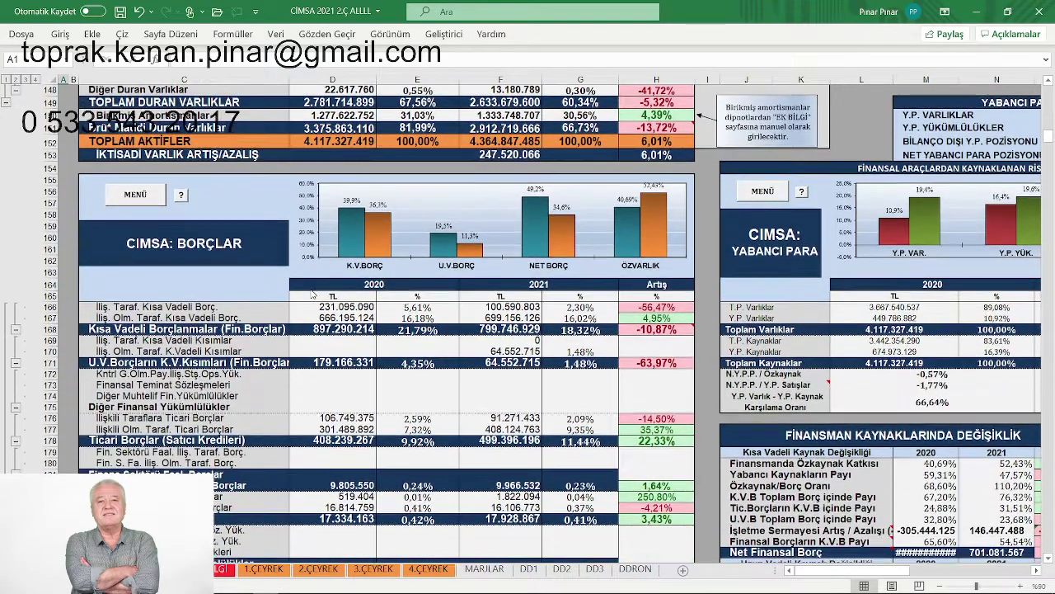
scroll(312, 293, down, 1)
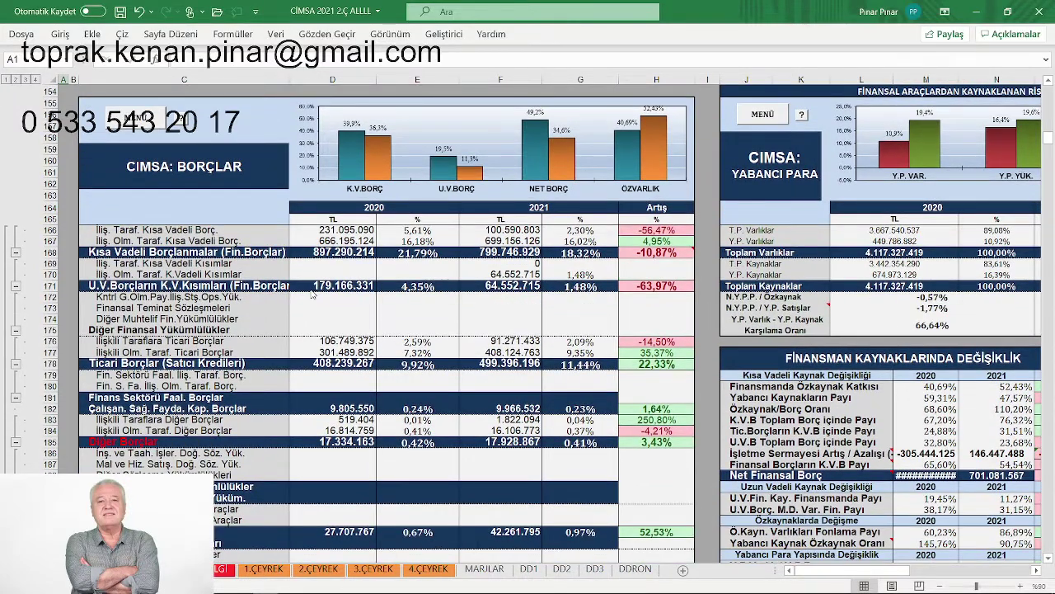
scroll(312, 295, up, 1)
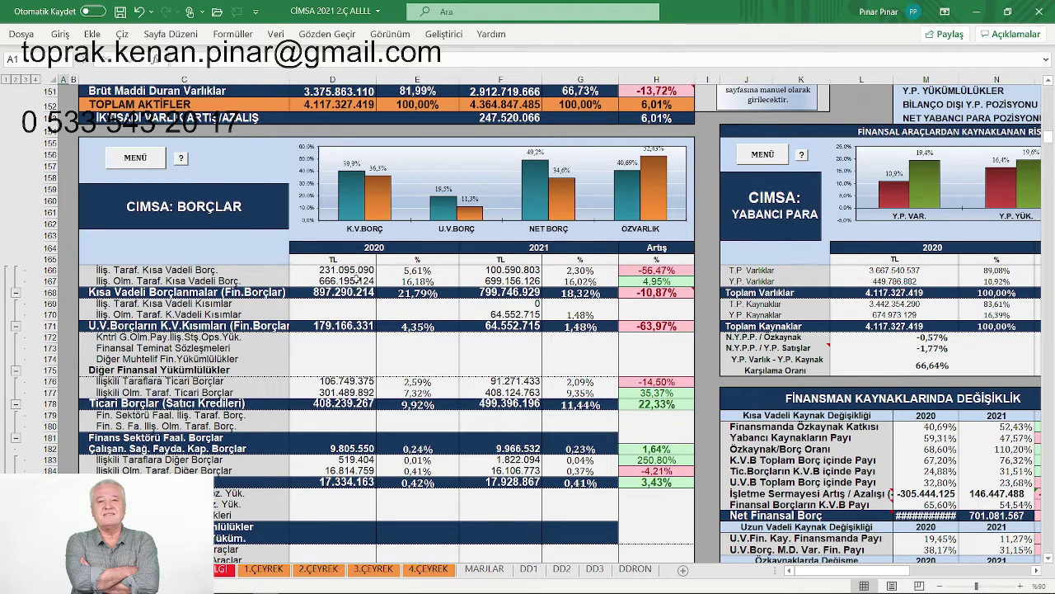
mouse_move(376, 206)
mouse_move(479, 216)
mouse_move(628, 199)
scroll(629, 227, down, 4)
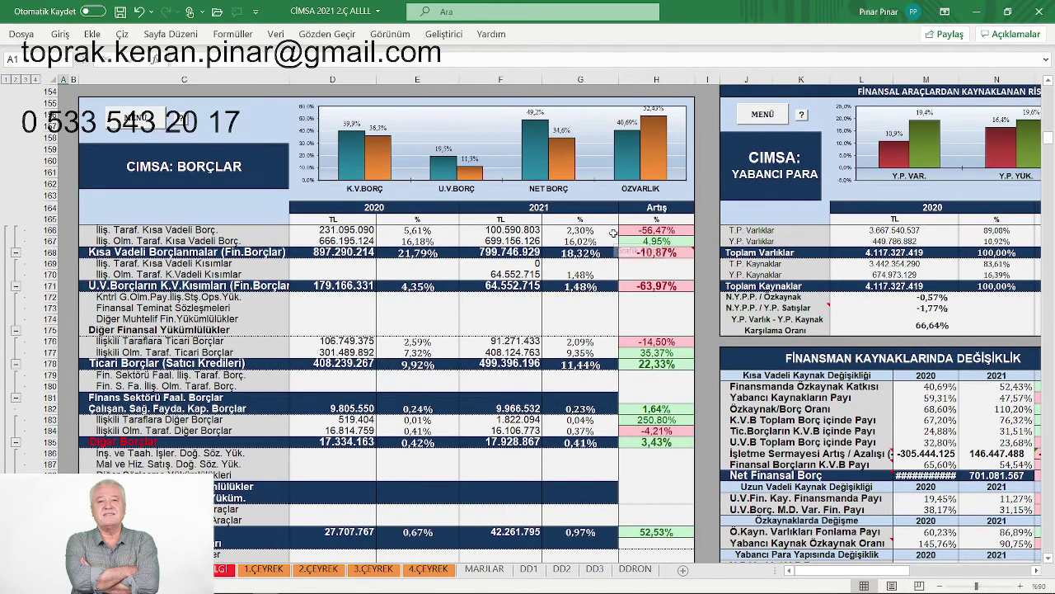
scroll(554, 250, down, 10)
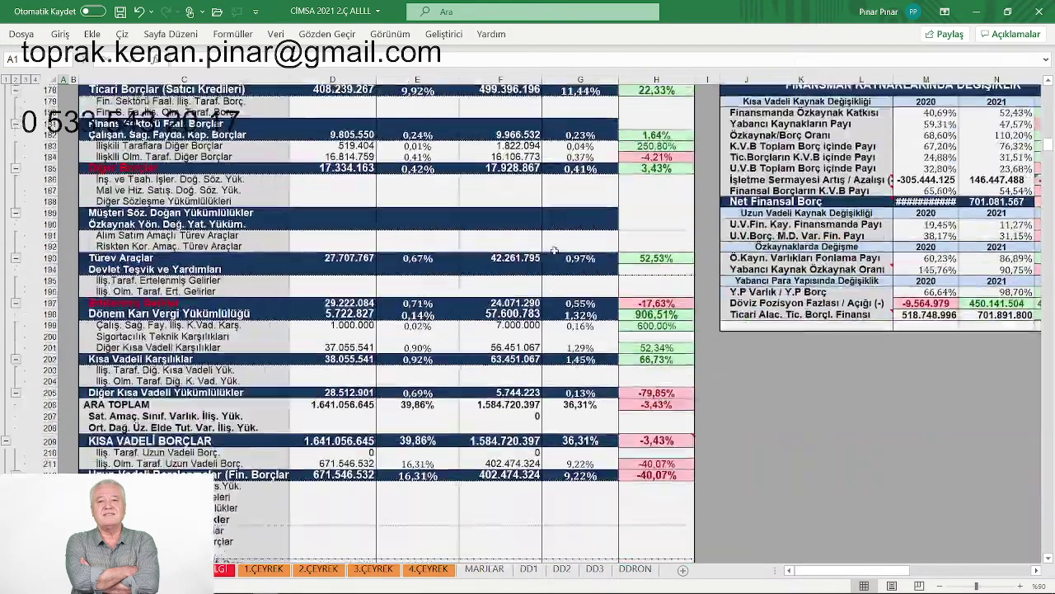
scroll(554, 250, down, 15)
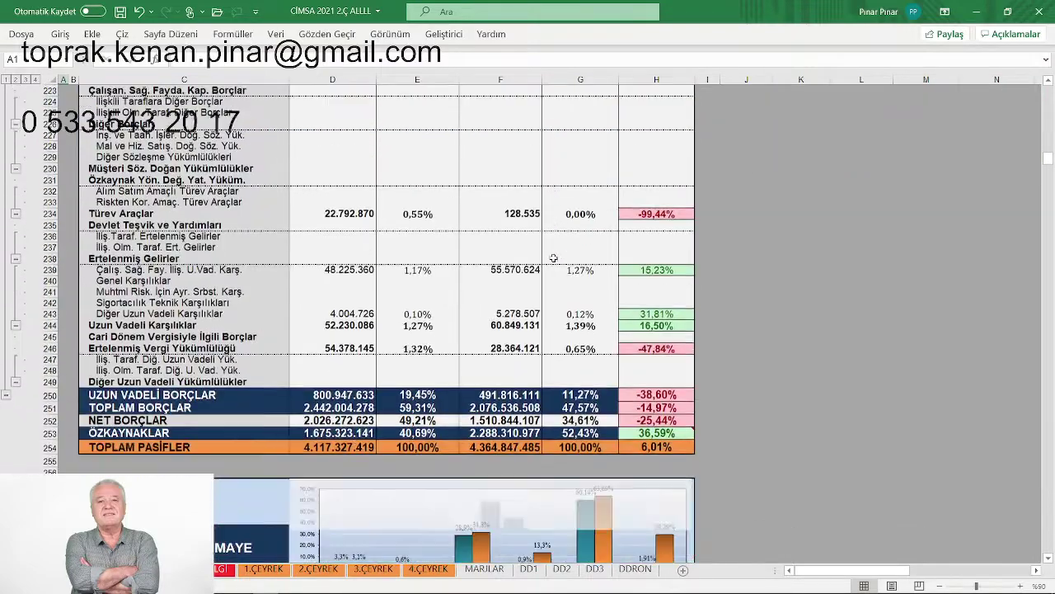
Examine the CIMSA equity section, from its chart and paid-in capital down to total equity and the balance sheet equality check
scroll(554, 259, down, 2)
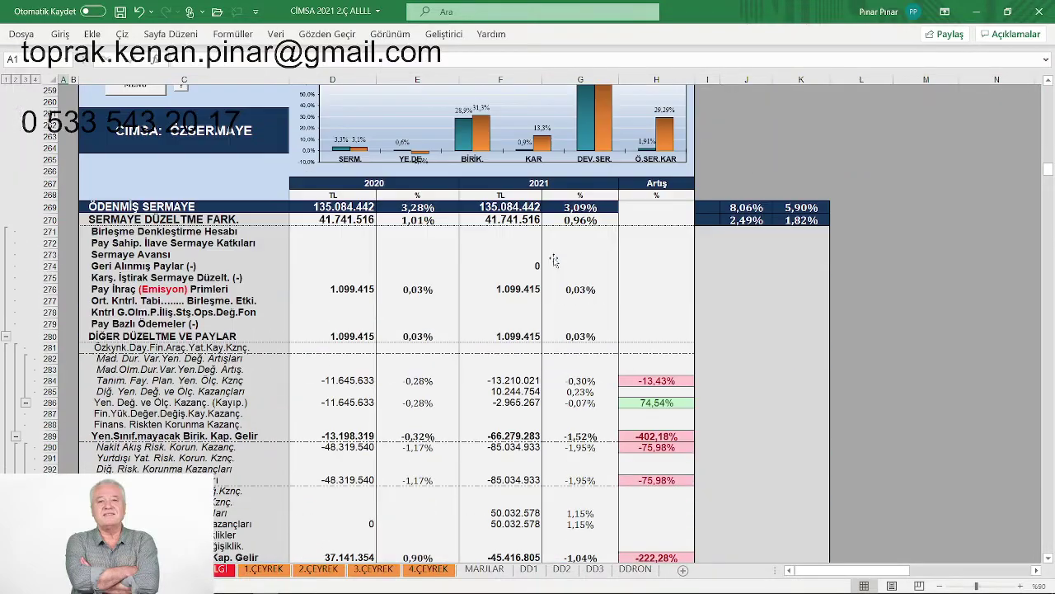
scroll(489, 315, up, 1)
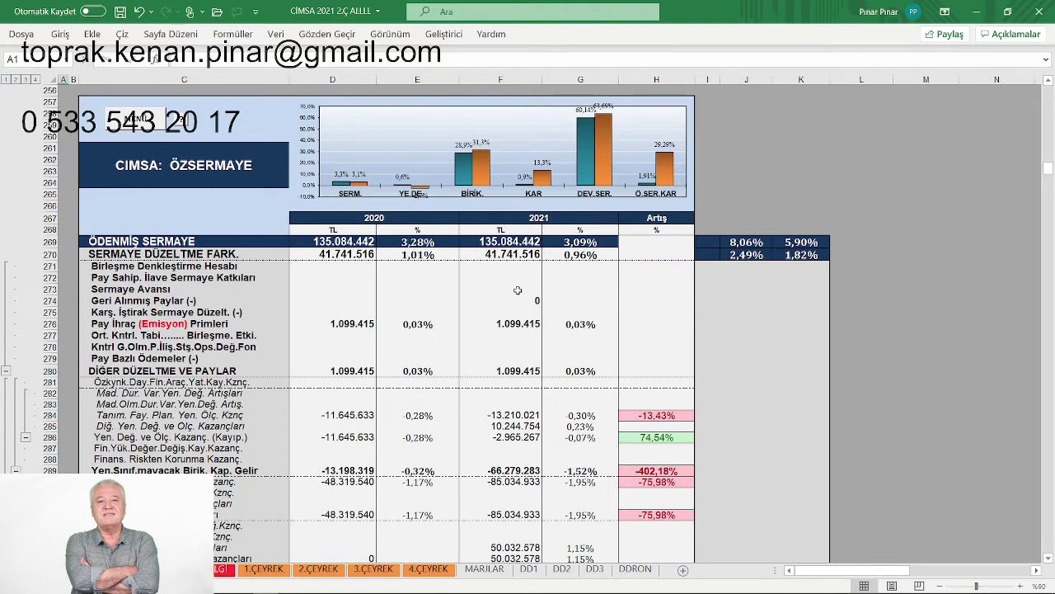
scroll(517, 291, up, 1)
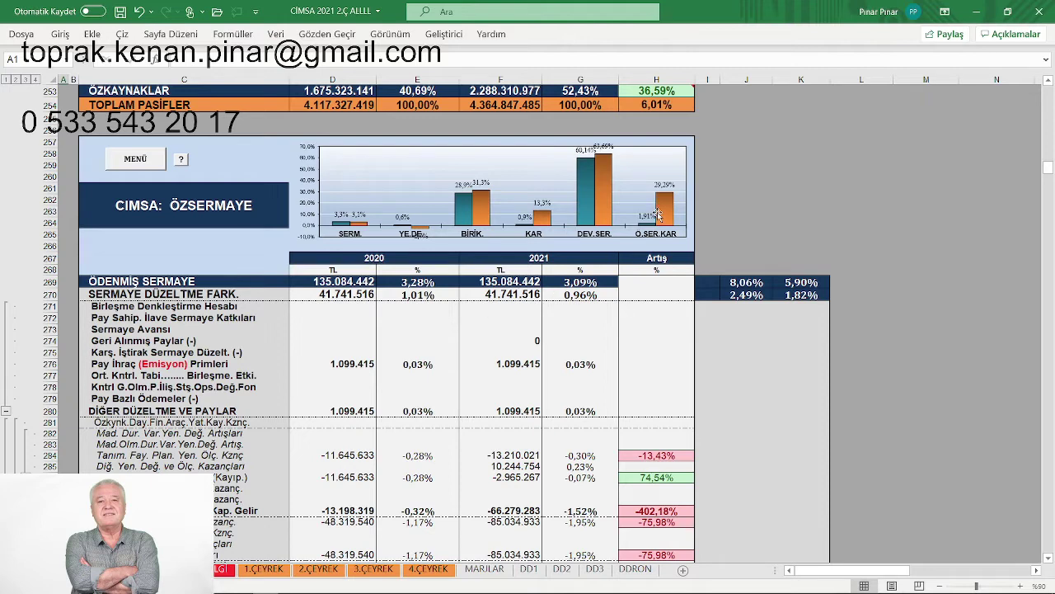
mouse_move(662, 216)
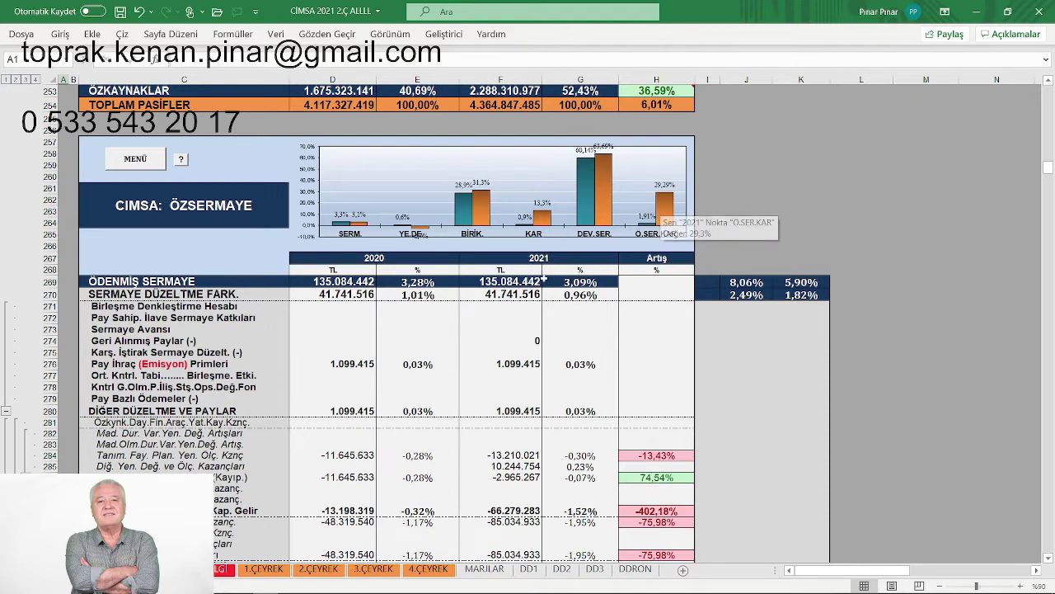
scroll(536, 284, down, 3)
scroll(535, 284, down, 3)
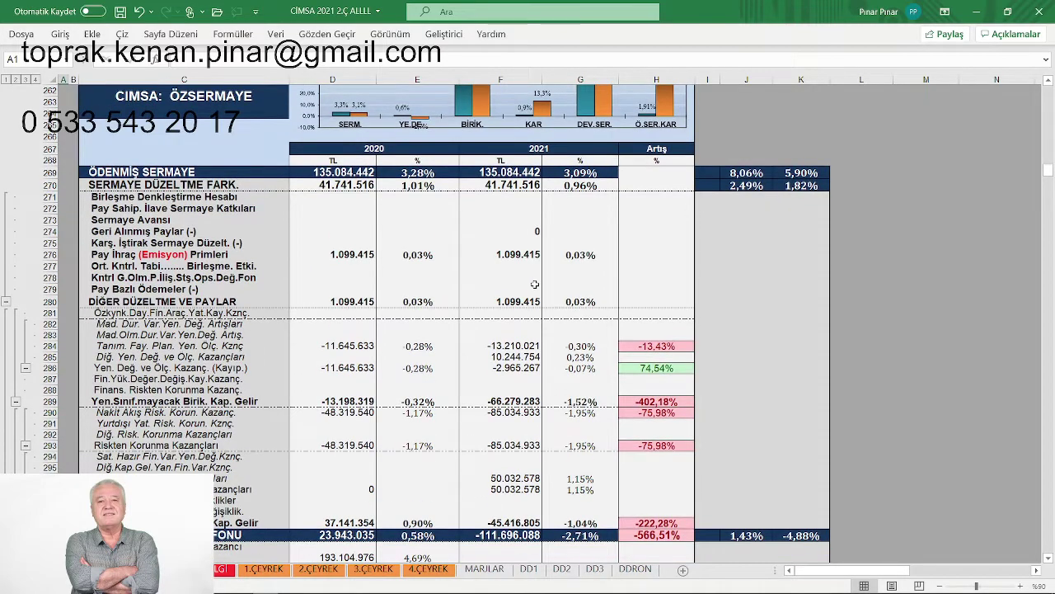
scroll(537, 283, down, 8)
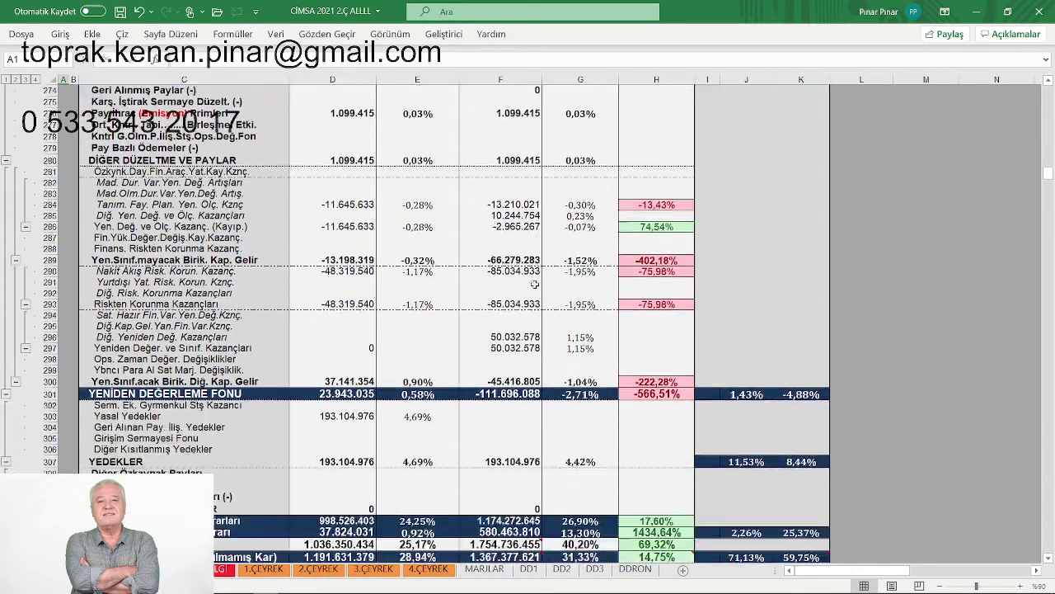
scroll(532, 288, down, 10)
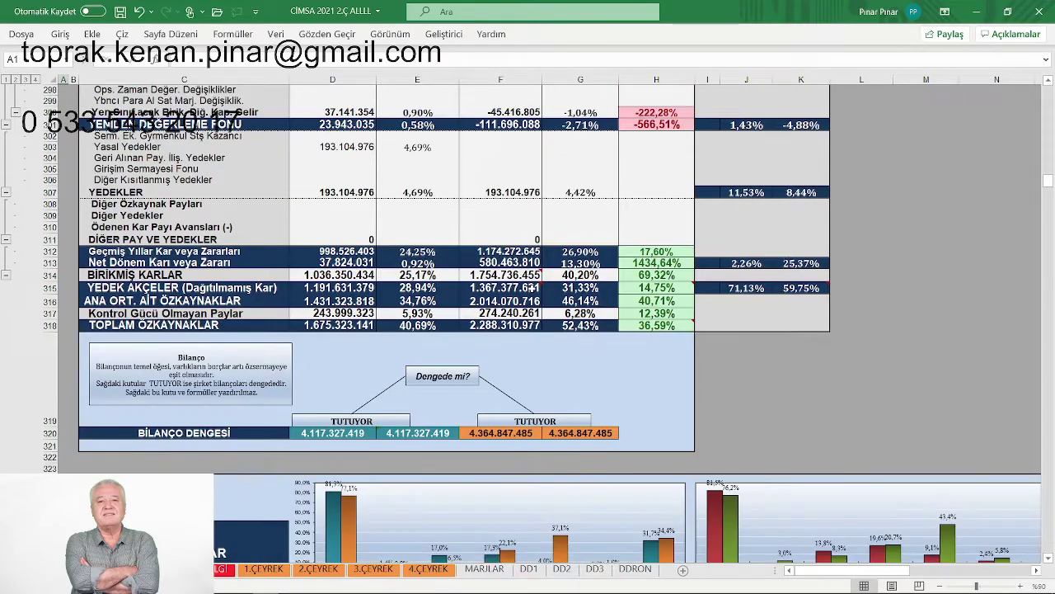
Review the CIMSA profit and loss section, covering its charts, net sales, costs, EBIT and net period profit
scroll(532, 291, down, 3)
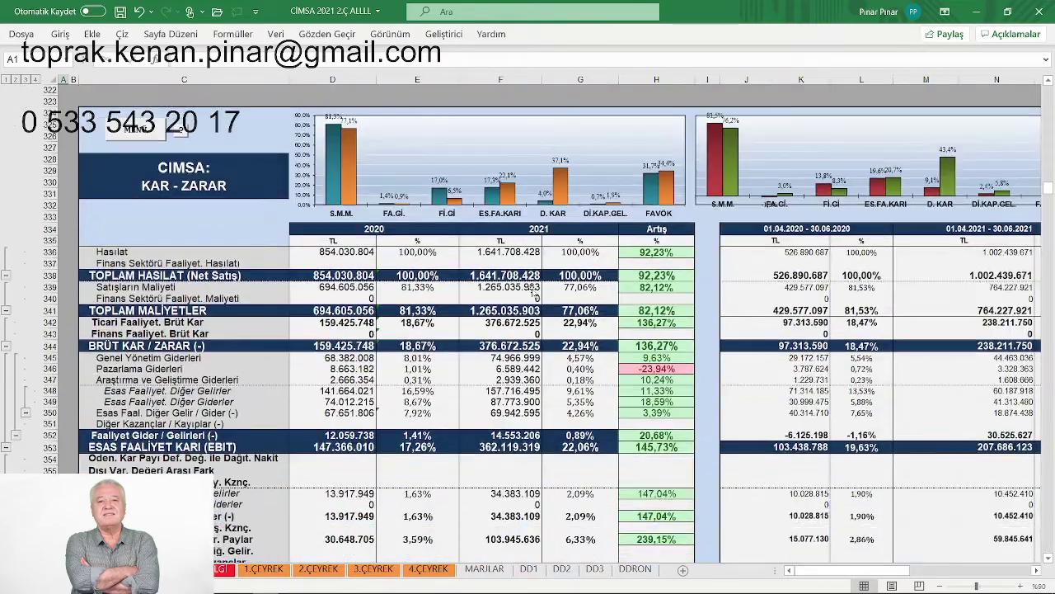
scroll(532, 293, up, 3)
scroll(526, 292, down, 3)
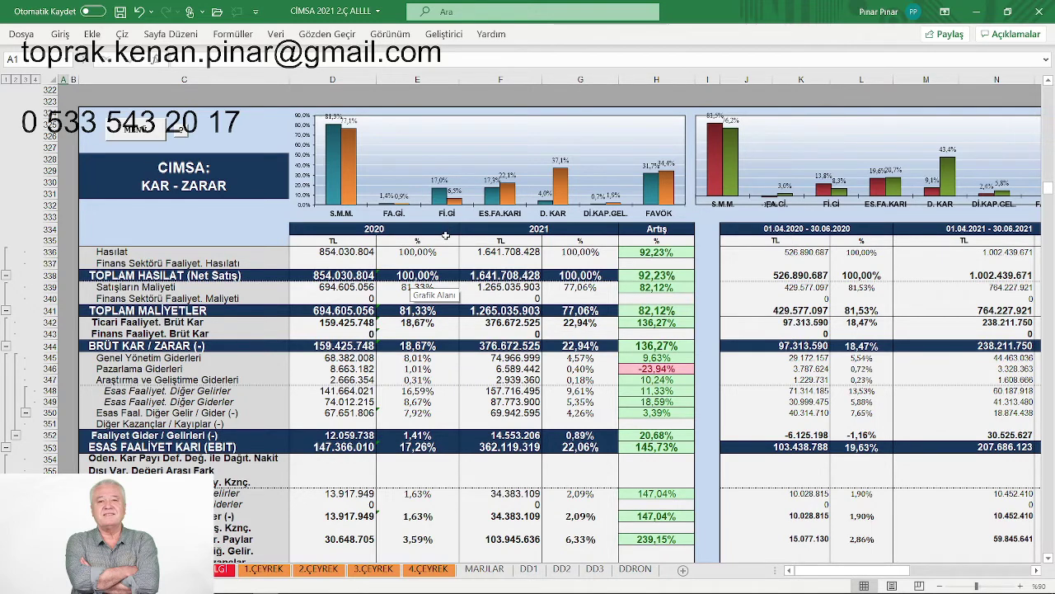
scroll(475, 262, down, 1)
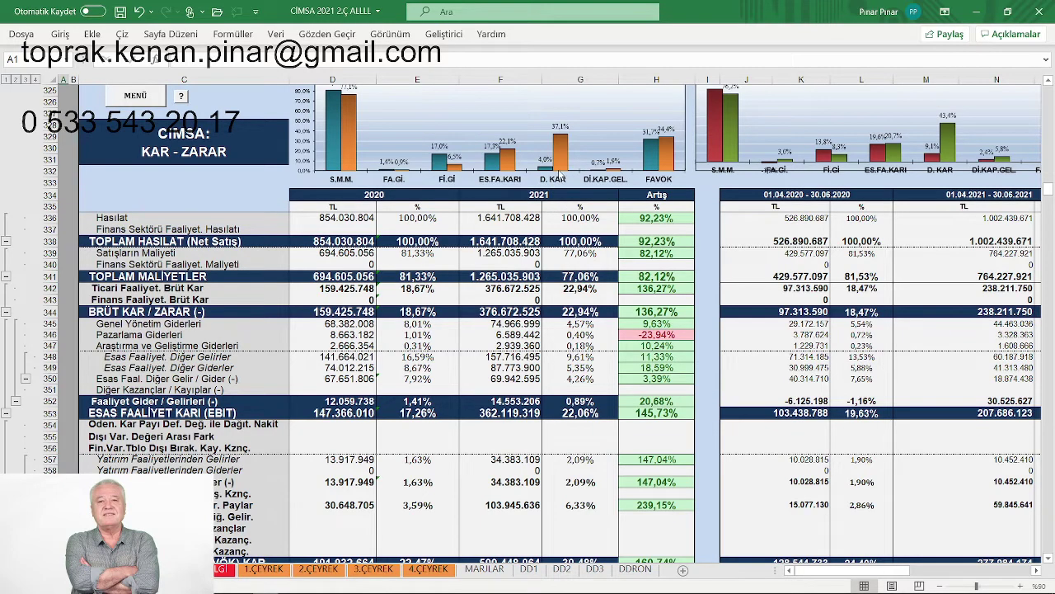
scroll(520, 248, down, 1)
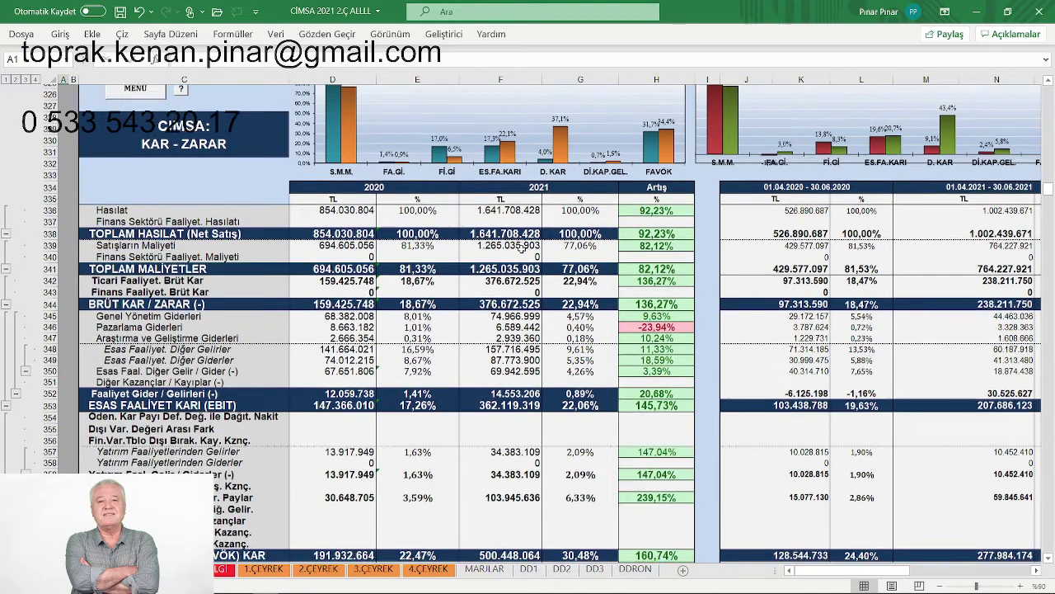
scroll(523, 249, down, 14)
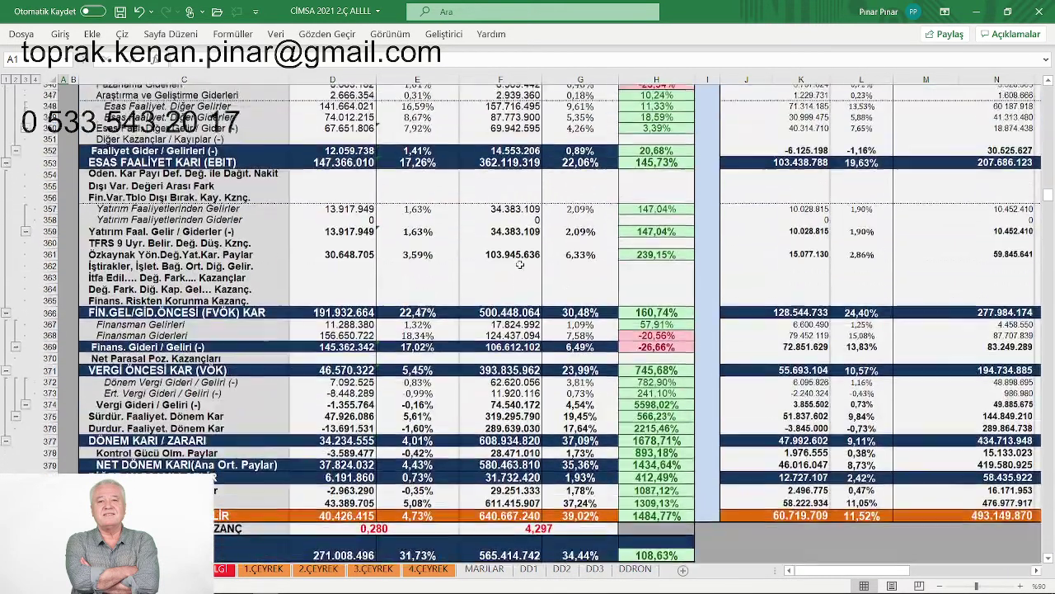
View the CIMSA cash flow statement and the adjacent KAR ORANLARI table with its explanatory notes
scroll(516, 280, down, 6)
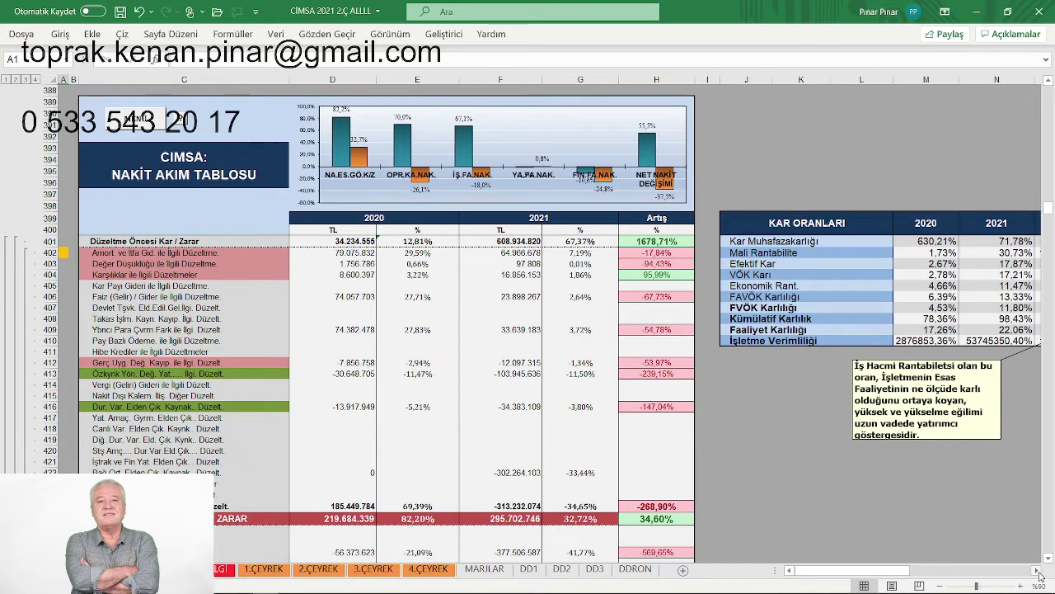
click(1038, 570)
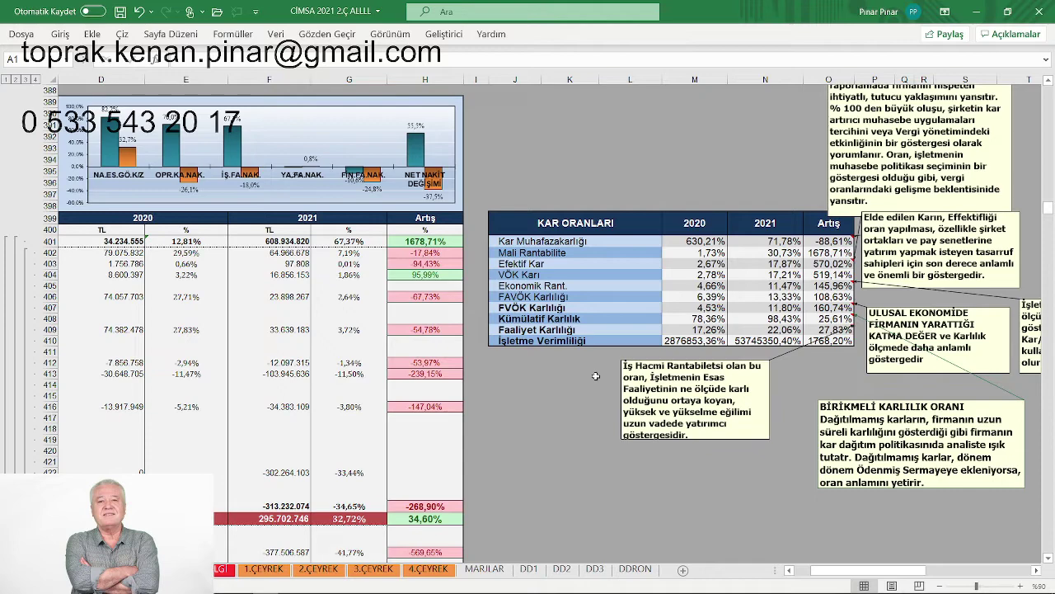
scroll(595, 376, down, 2)
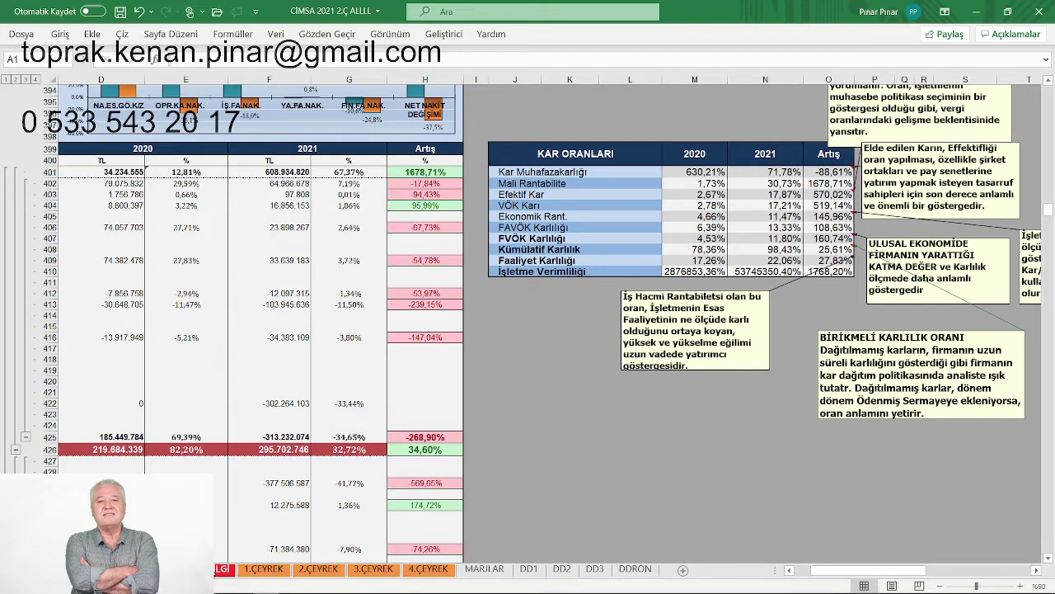
Check the personnel figures on the EK BİLGİ sheet and return to the analysis sheet
click(219, 570)
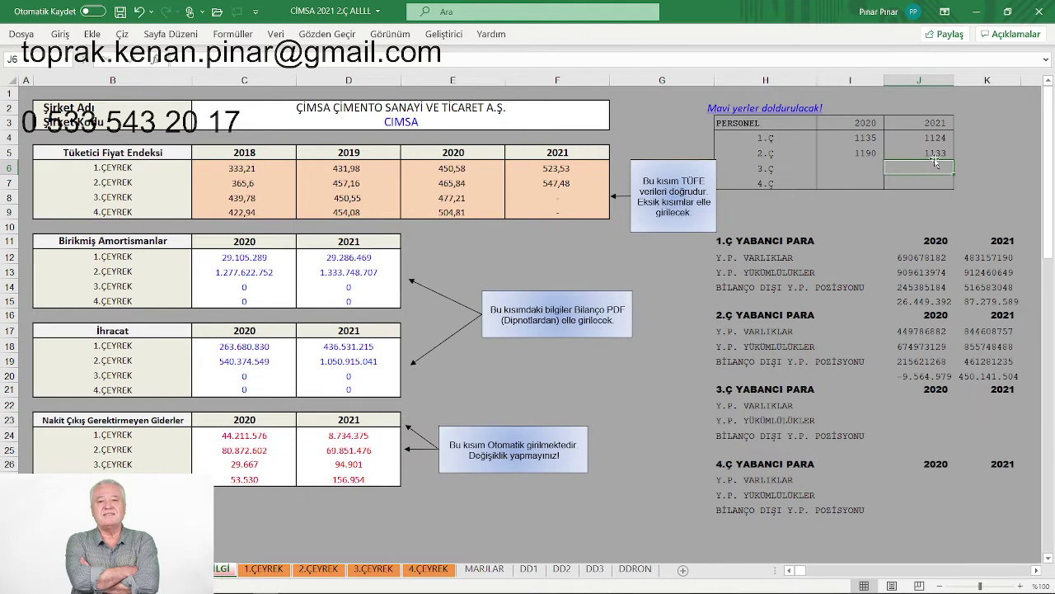
mouse_move(841, 589)
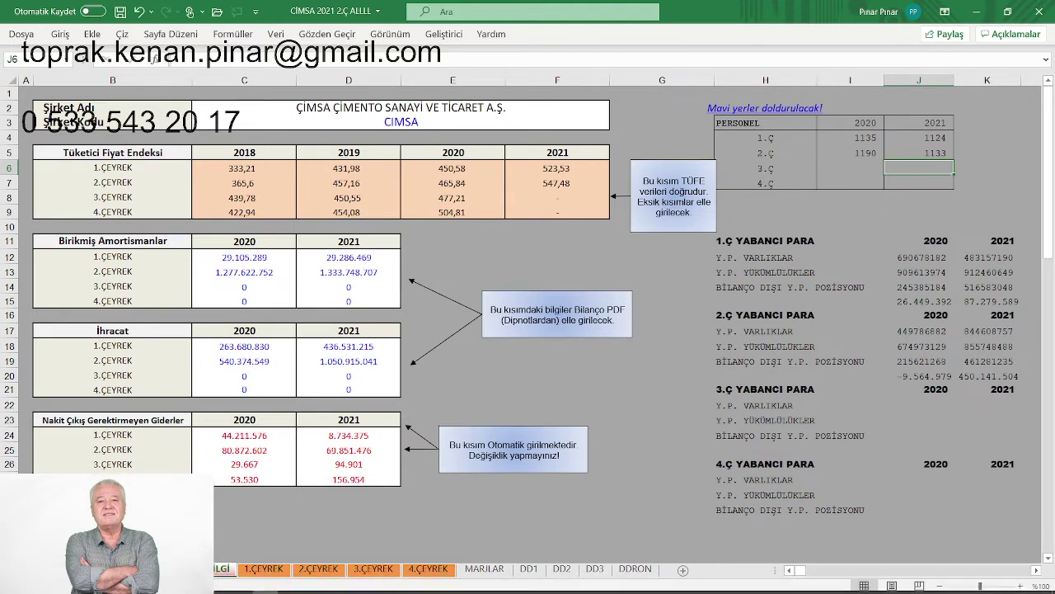
key(ctrl+Page_Up)
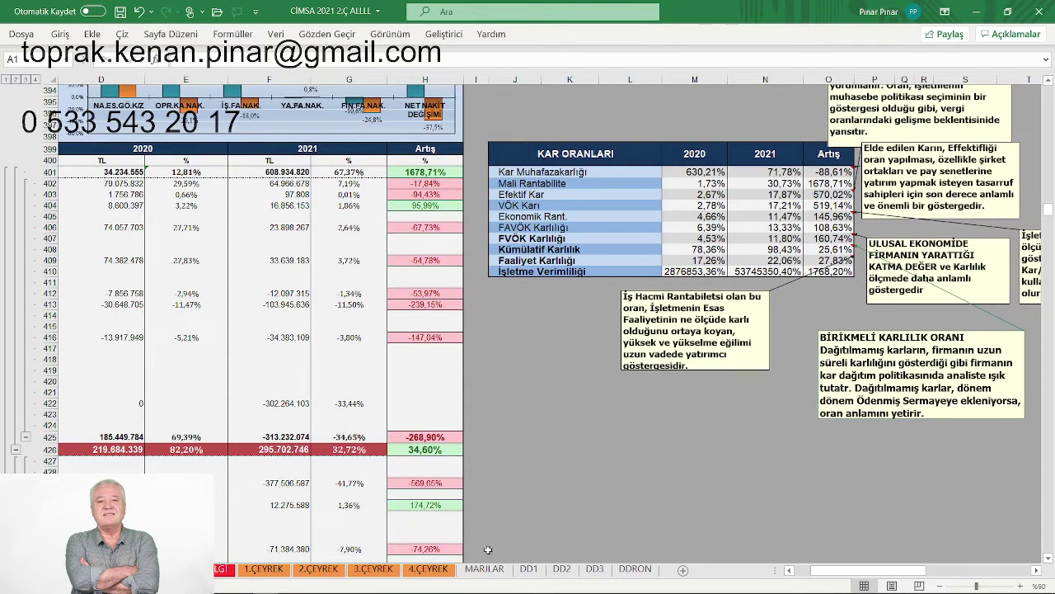
Go back to the start of the cash flow statement and open its written evaluation, NAKİT (PARA) AKIM DEĞERLEME
click(790, 570)
scroll(451, 505, up, 2)
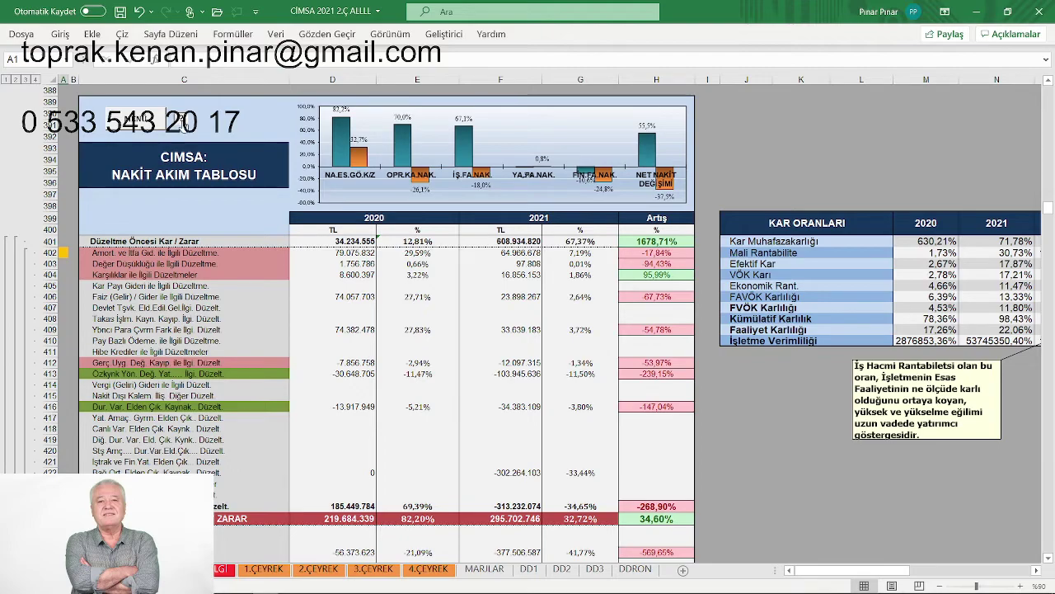
click(181, 124)
scroll(435, 293, down, 14)
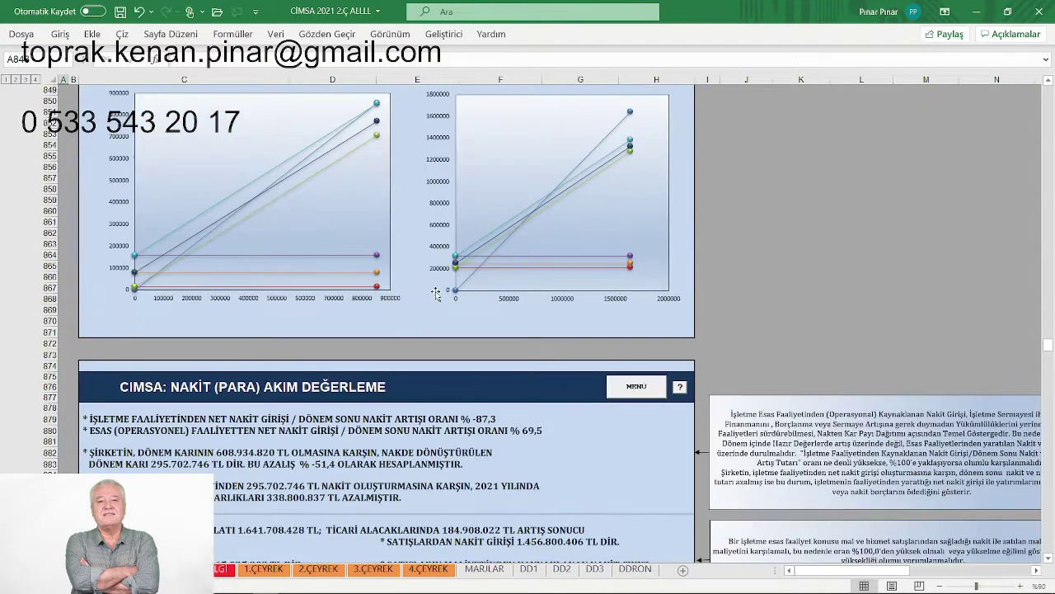
Read the NAKİT (PARA) AKIM DEĞERLEME evaluation, from the operating cash inflow ratios to the net working capital increase ratio
scroll(434, 292, down, 1)
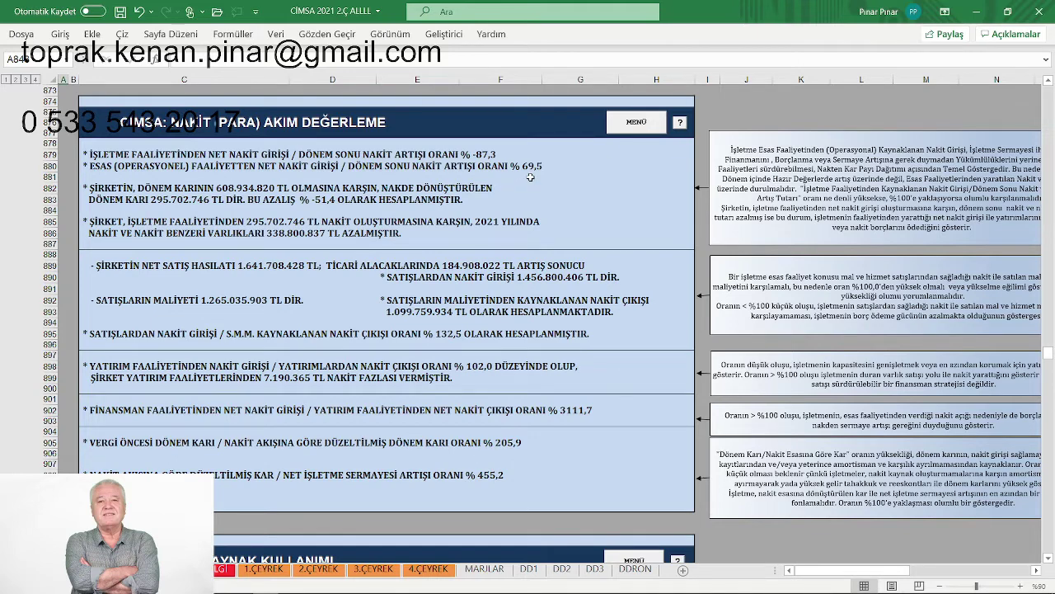
scroll(530, 177, down, 1)
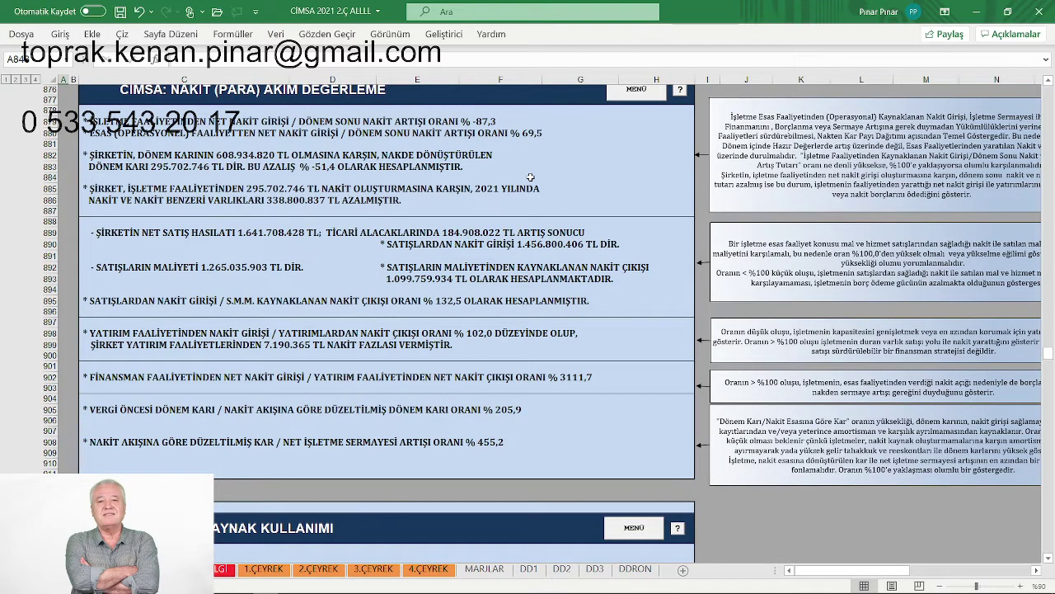
scroll(530, 177, down, 1)
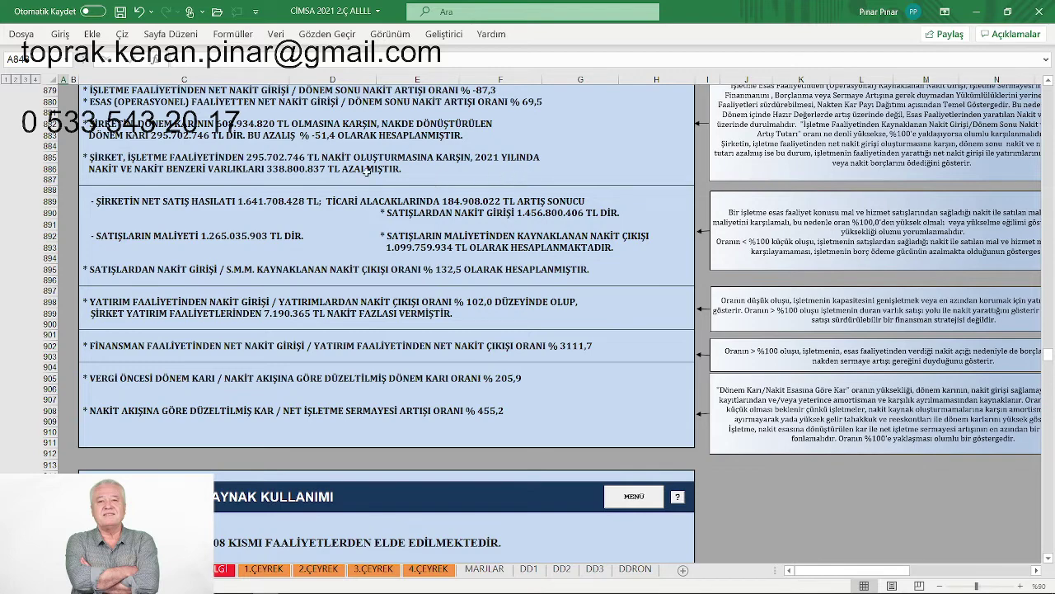
scroll(337, 163, down, 1)
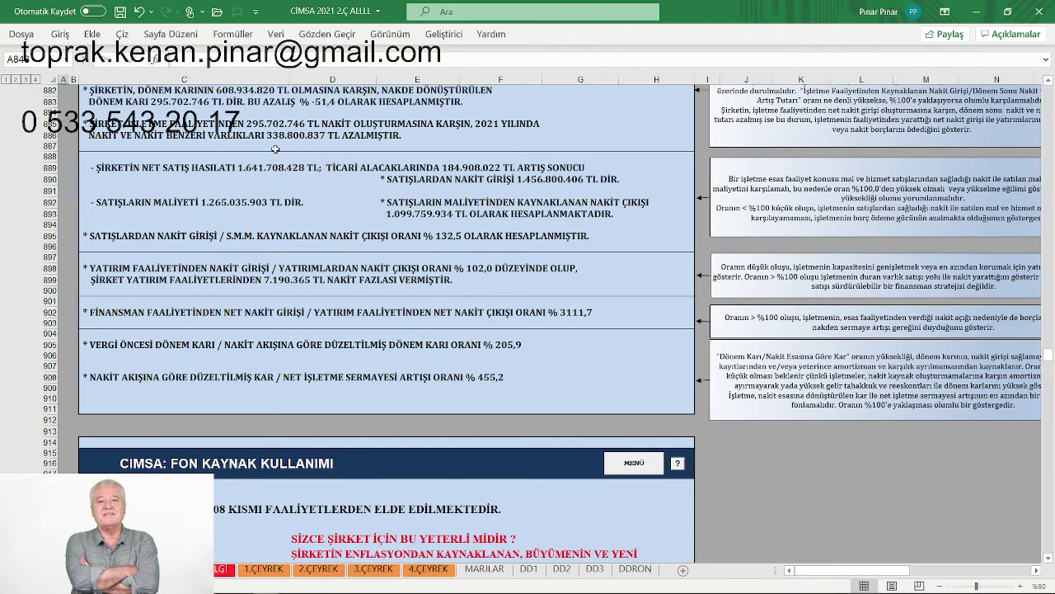
scroll(372, 167, down, 2)
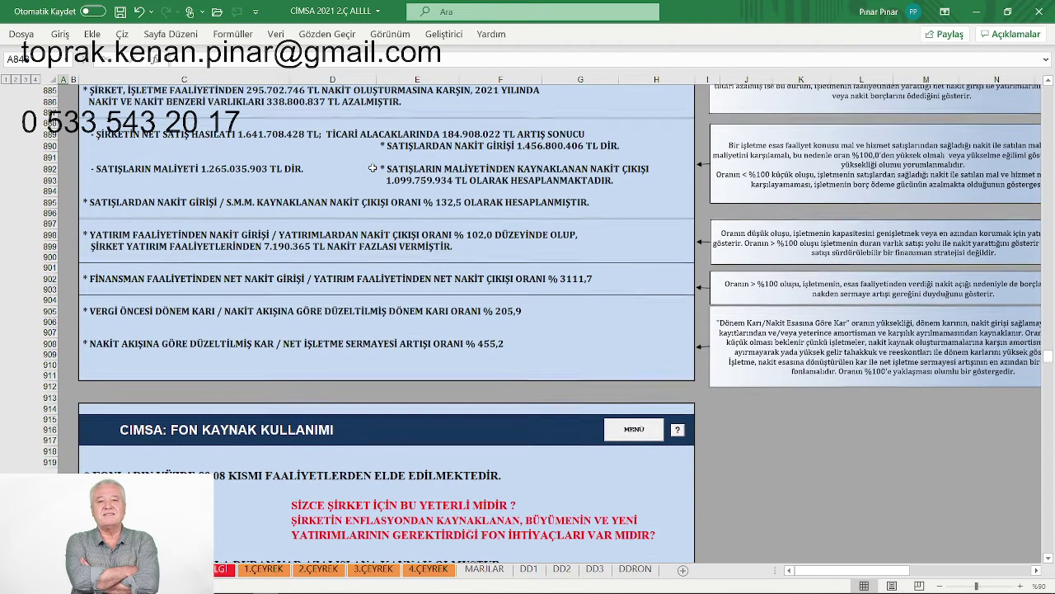
scroll(373, 168, down, 1)
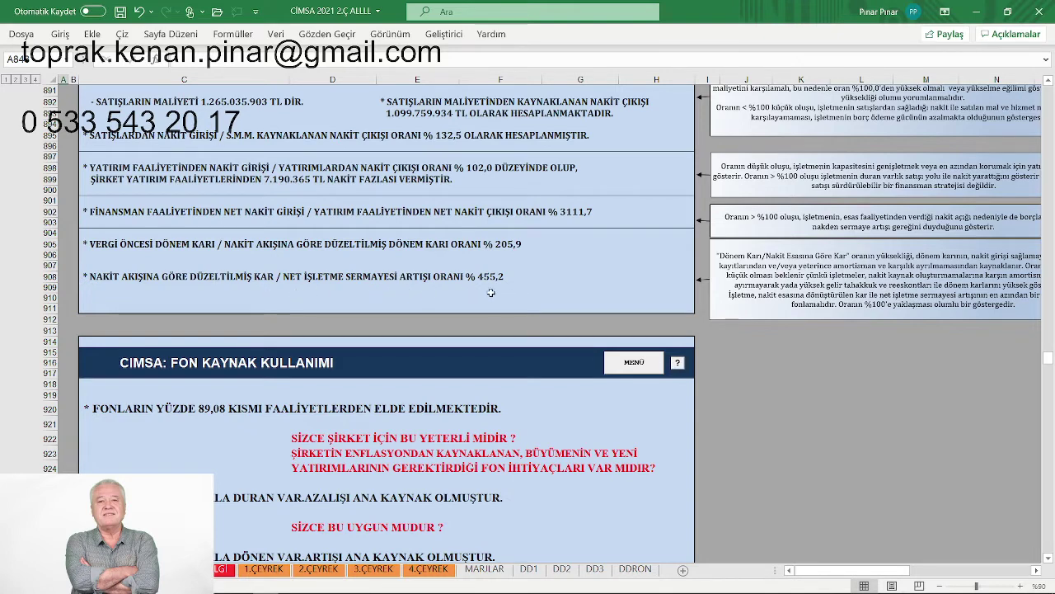
scroll(491, 293, down, 2)
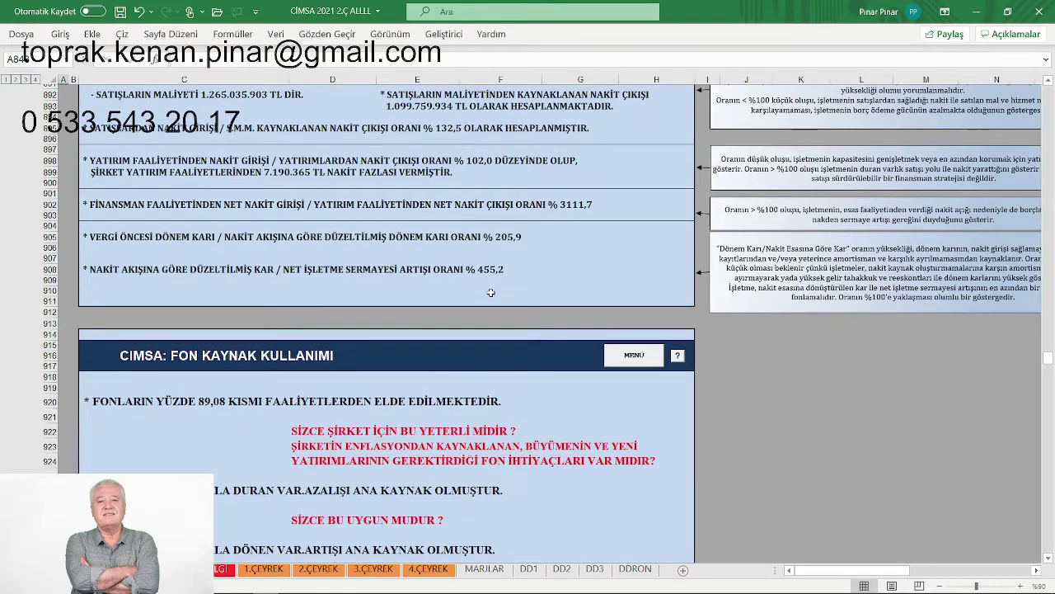
Read the written evaluations of fund sources and uses (FON KAYNAK KULLANIMI) and break-even (BAŞABAŞ)
scroll(491, 293, down, 3)
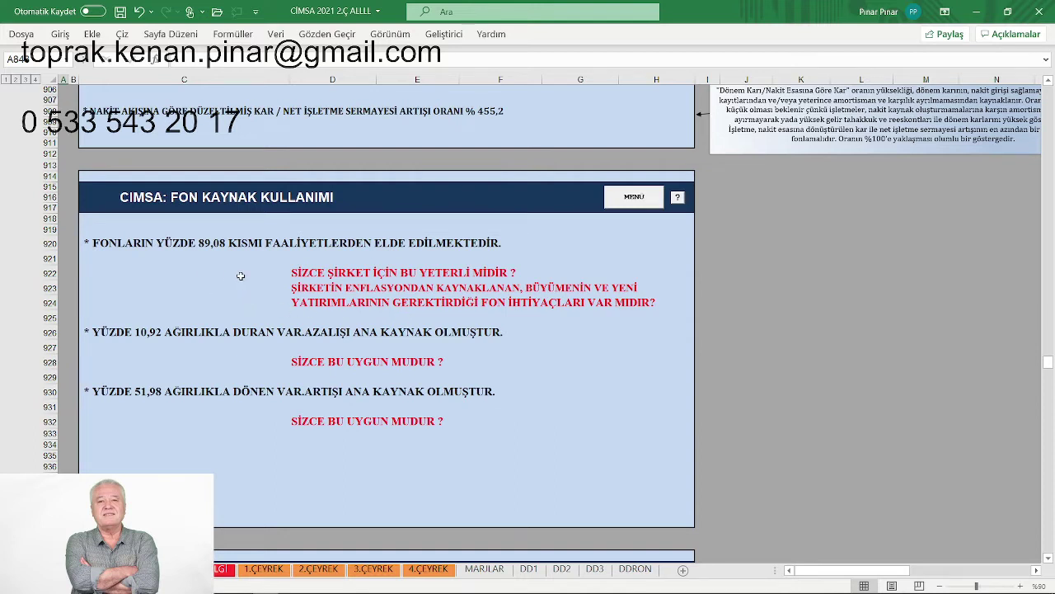
scroll(241, 275, down, 1)
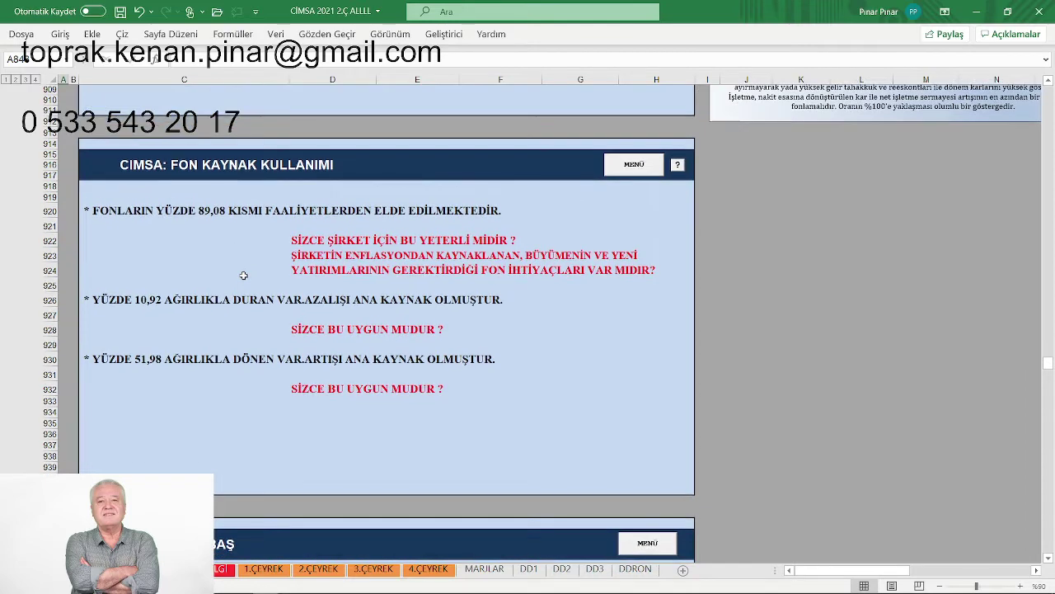
scroll(243, 275, down, 1)
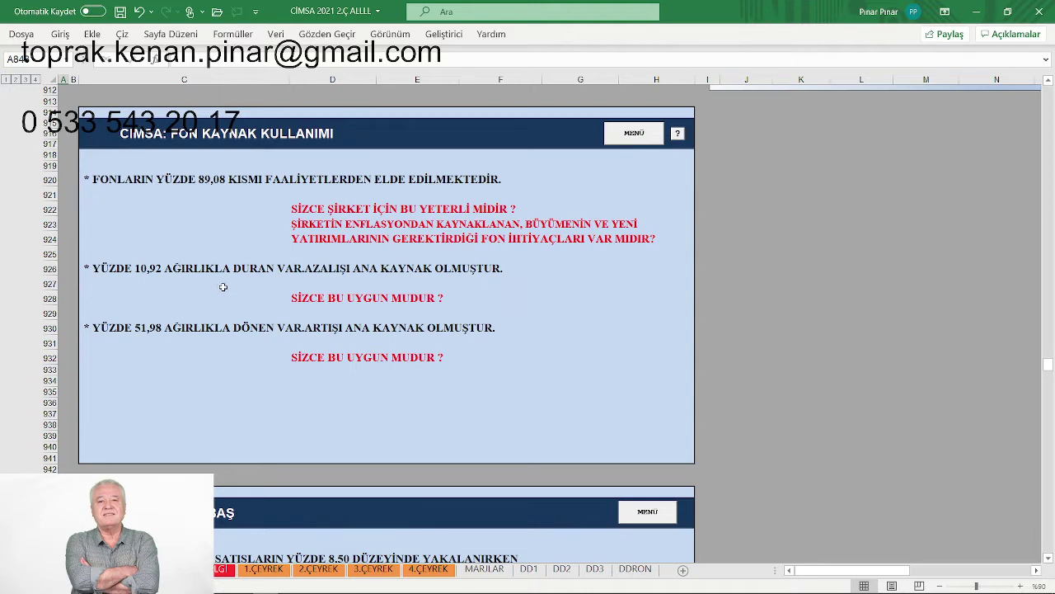
scroll(242, 281, down, 2)
scroll(282, 278, down, 6)
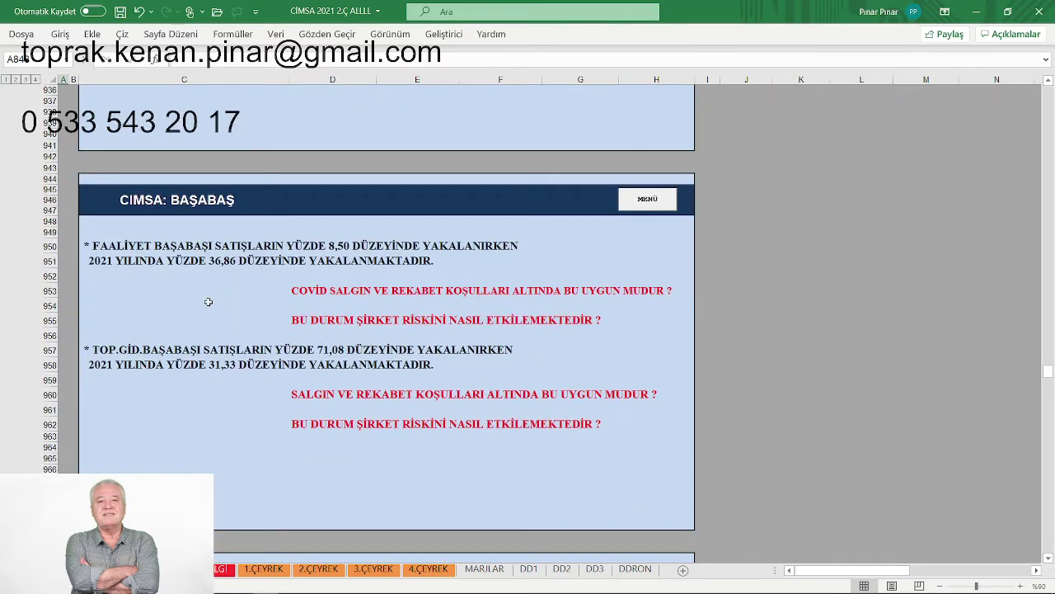
scroll(209, 301, down, 1)
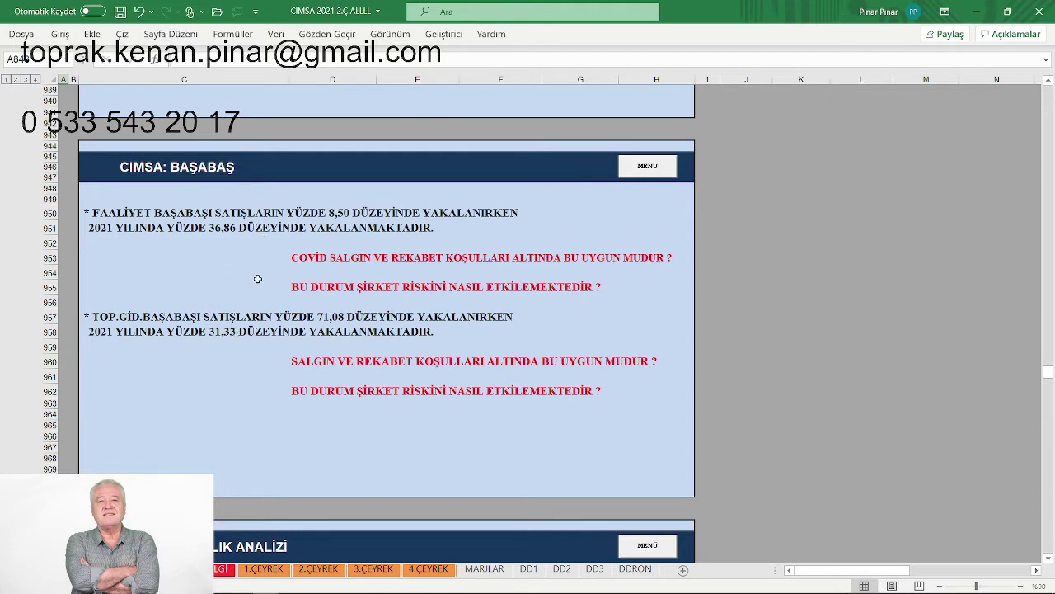
View the NET İŞLETME SERMAYESİ chart and source-use tables, and return to the main MENÜ
click(645, 170)
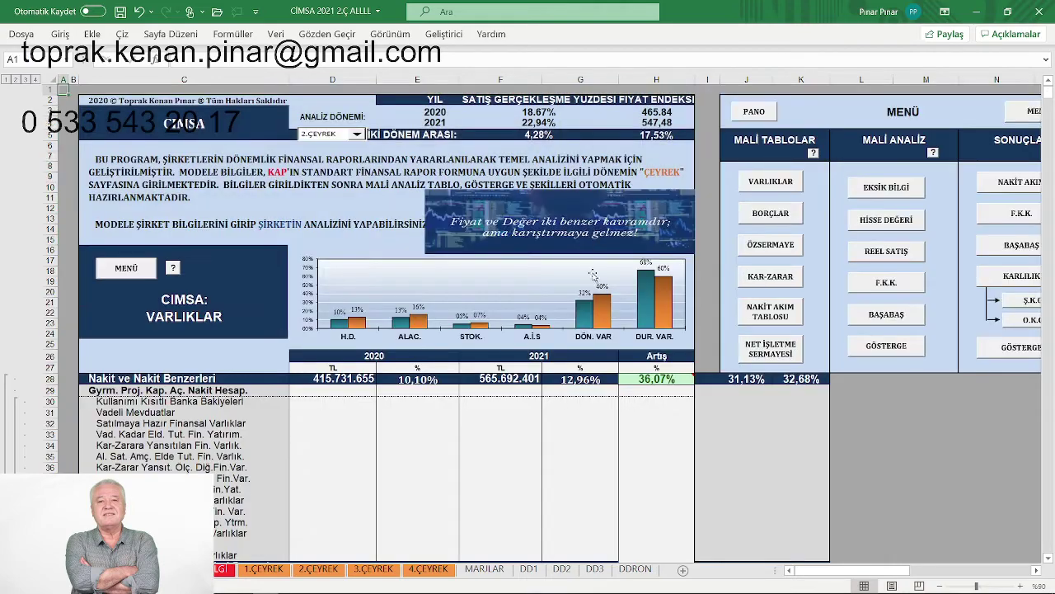
click(771, 350)
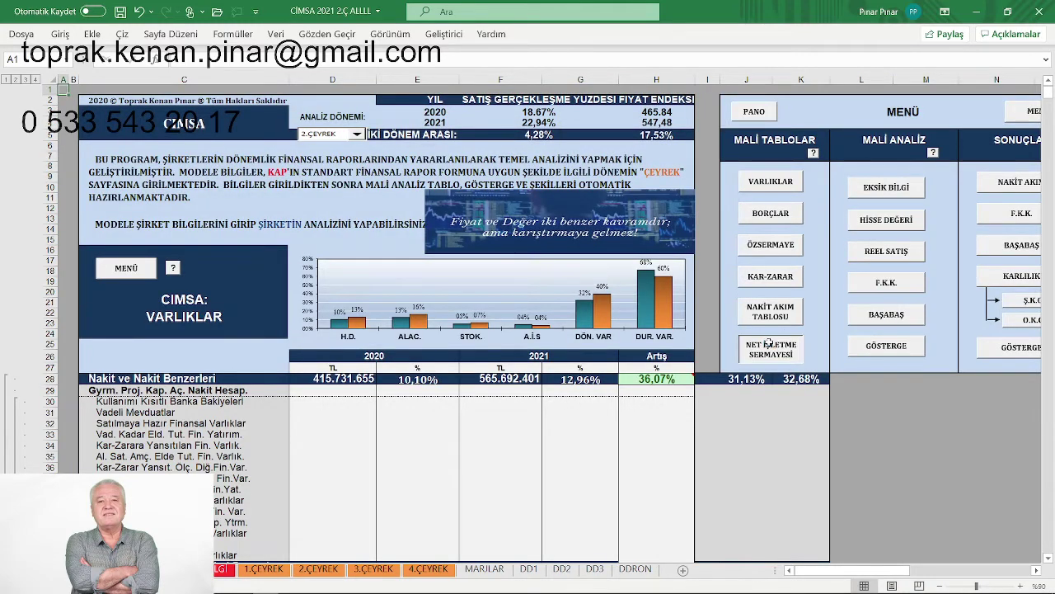
scroll(618, 303, down, 3)
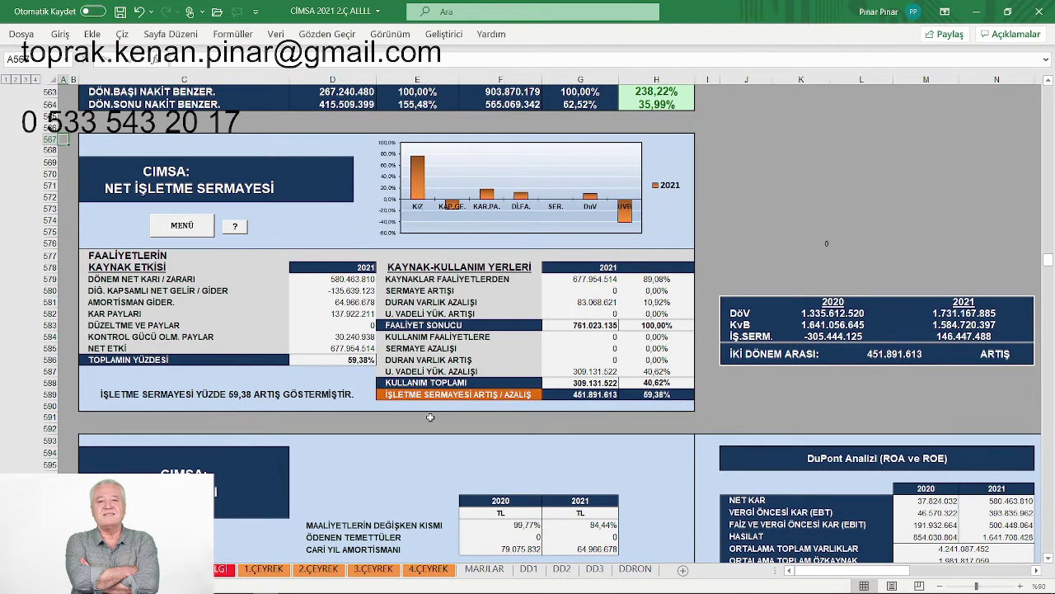
click(180, 226)
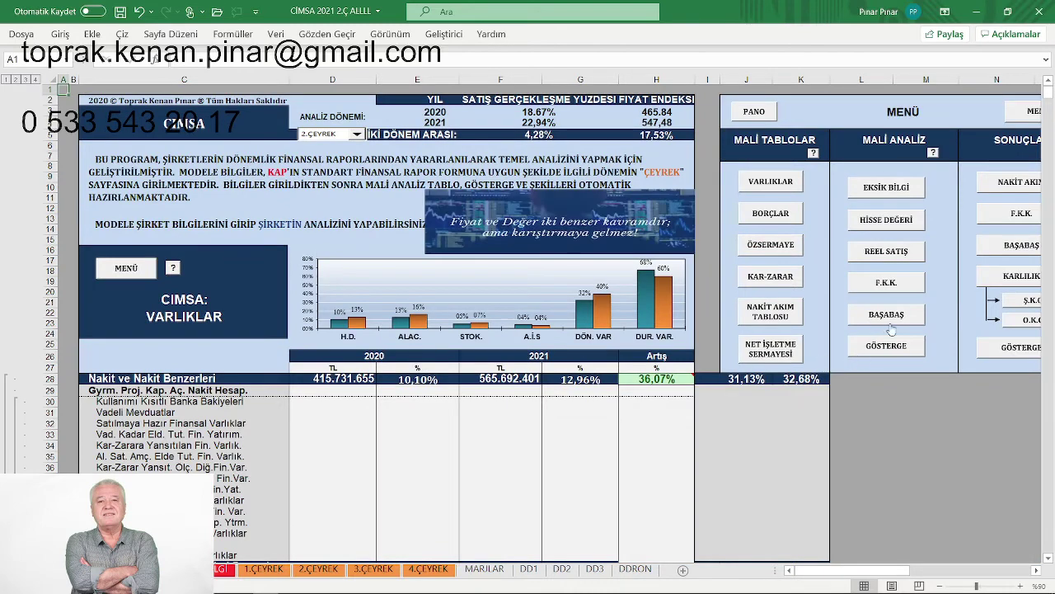
View the REEL SATIŞ analysis and return to the main MENÜ
click(891, 253)
scroll(634, 320, down, 16)
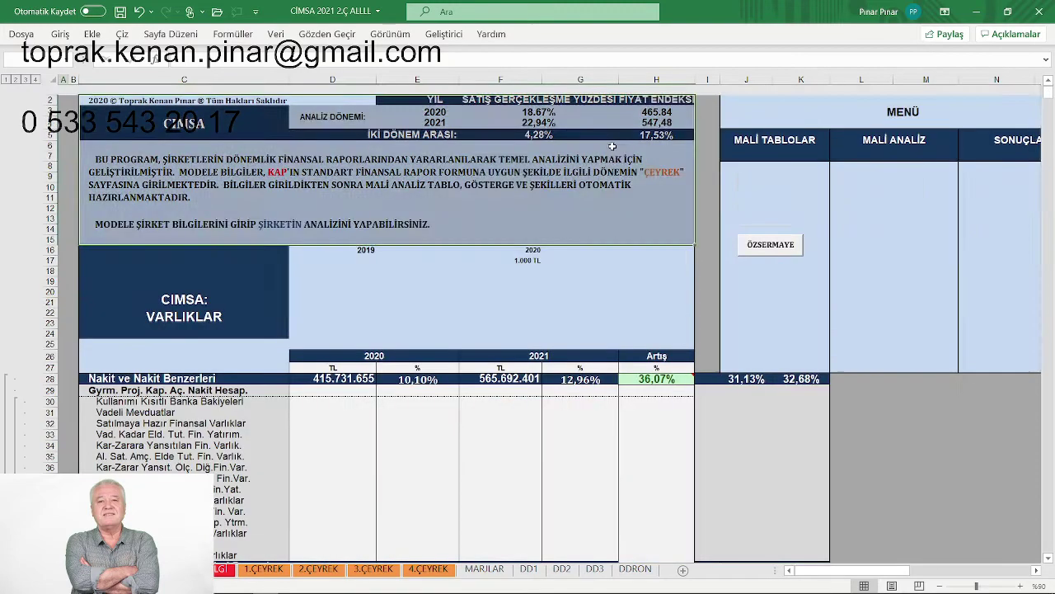
click(615, 152)
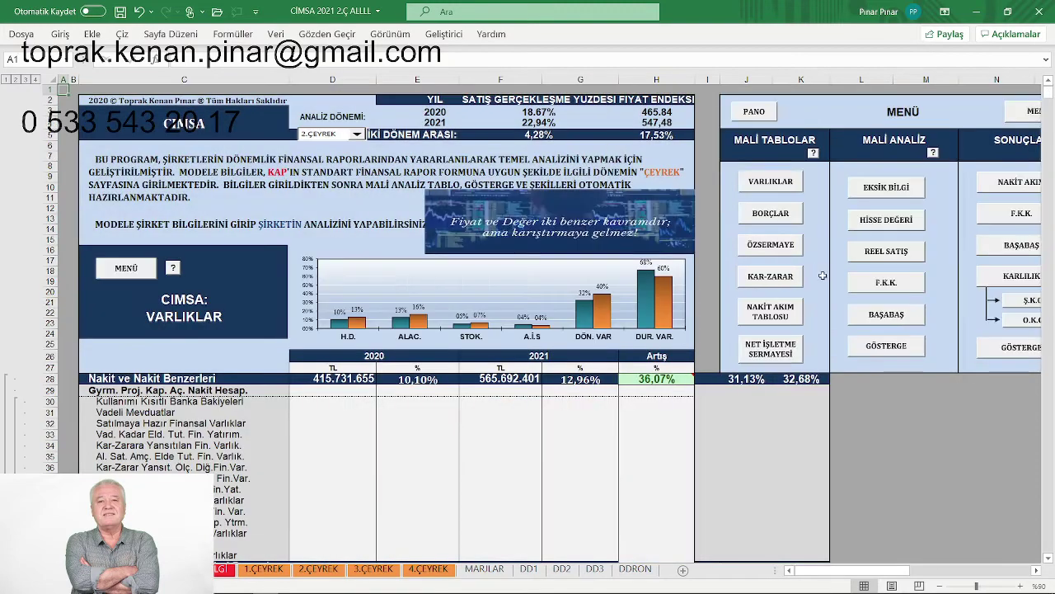
Open the GÖSTERGELER section and examine the liquidity and activity ratios for 2020 and 2021
click(890, 350)
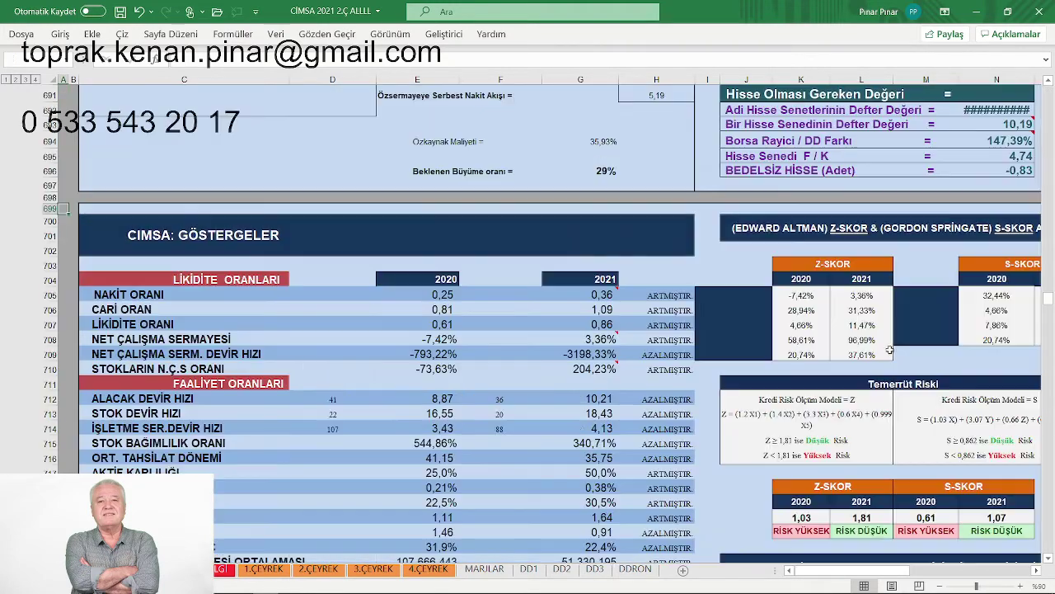
scroll(603, 308, down, 3)
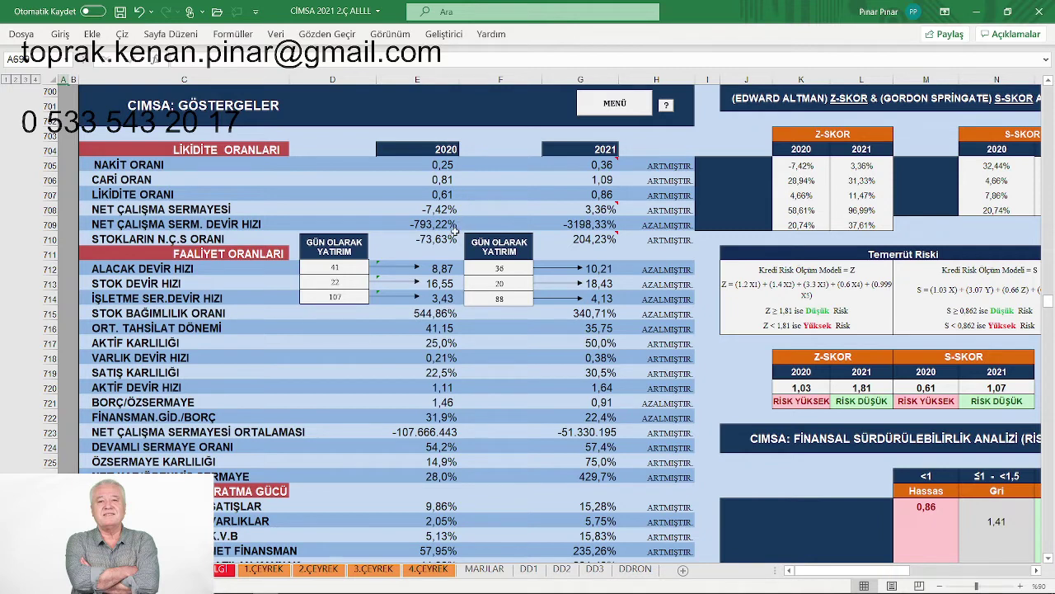
mouse_move(562, 234)
scroll(640, 245, down, 3)
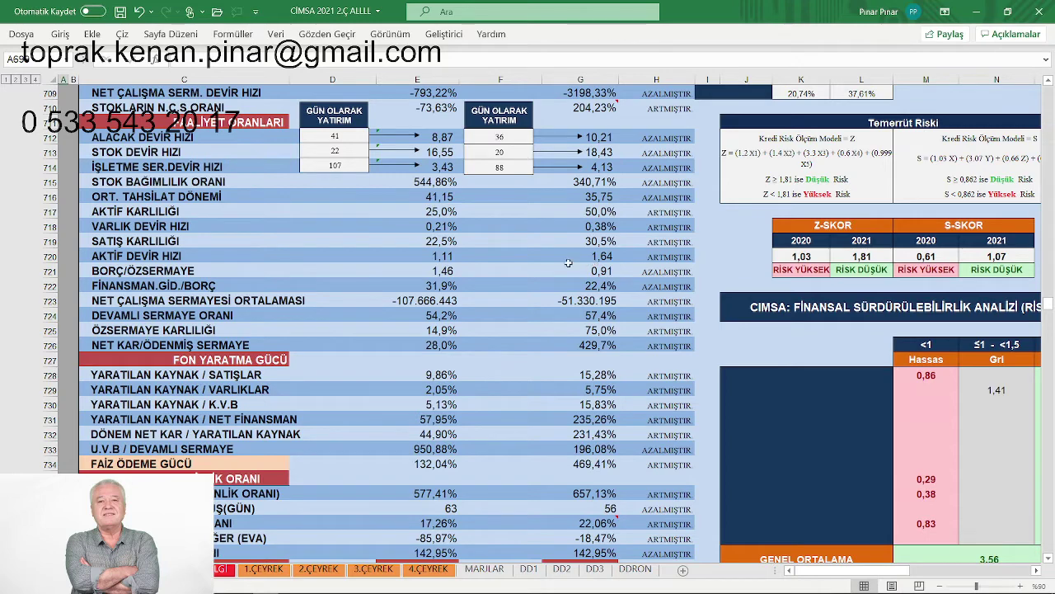
scroll(396, 261, down, 1)
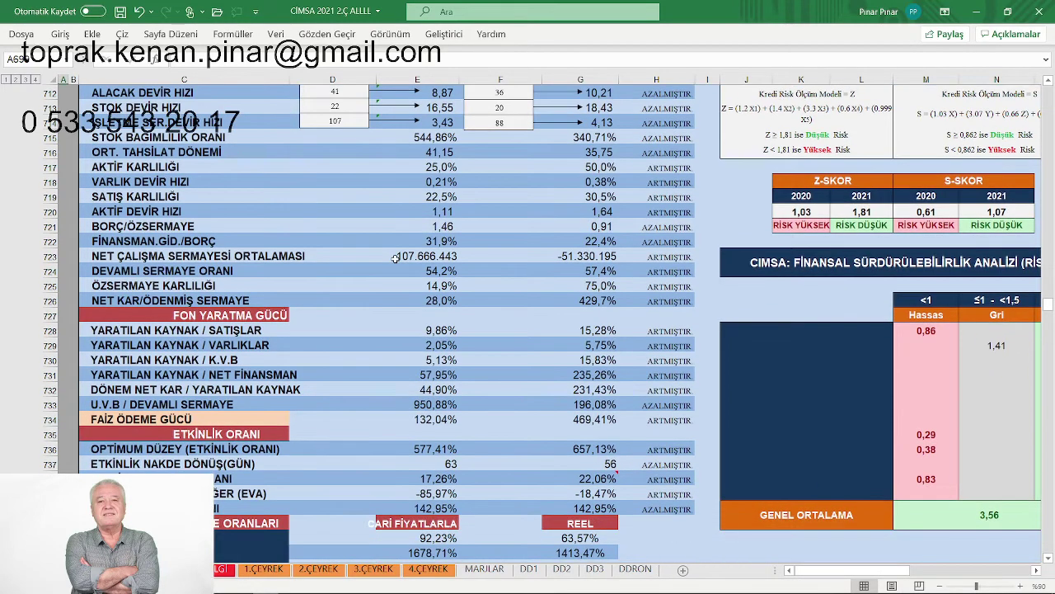
scroll(396, 259, down, 1)
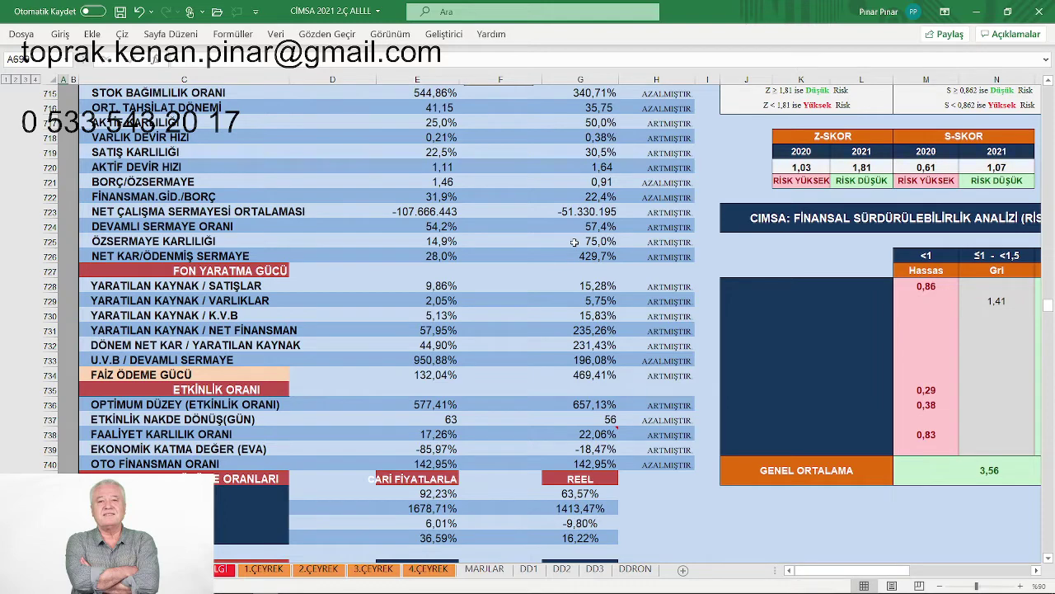
Examine the fund creation, efficiency, growth (BÜYÜME) and profitability (KARLILIK) ratios in the GÖSTERGELER section
scroll(575, 242, down, 3)
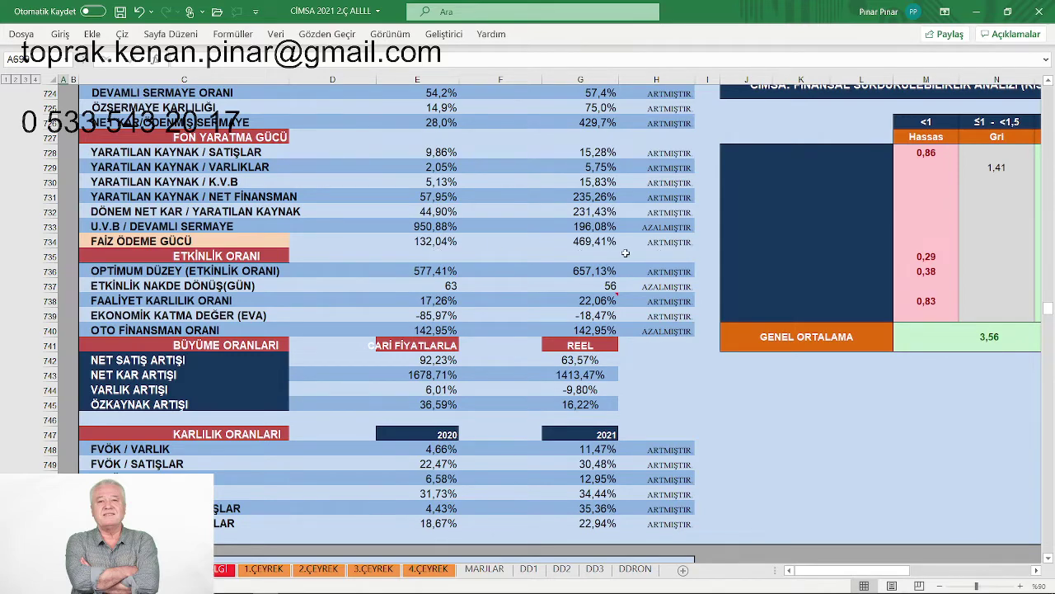
scroll(626, 253, down, 2)
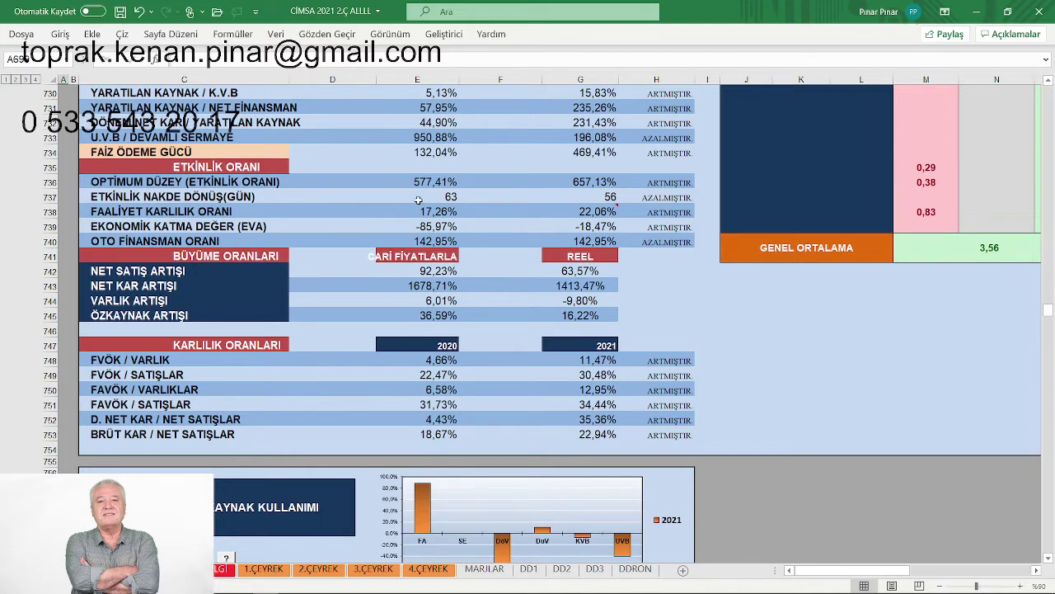
mouse_move(566, 205)
scroll(354, 250, down, 1)
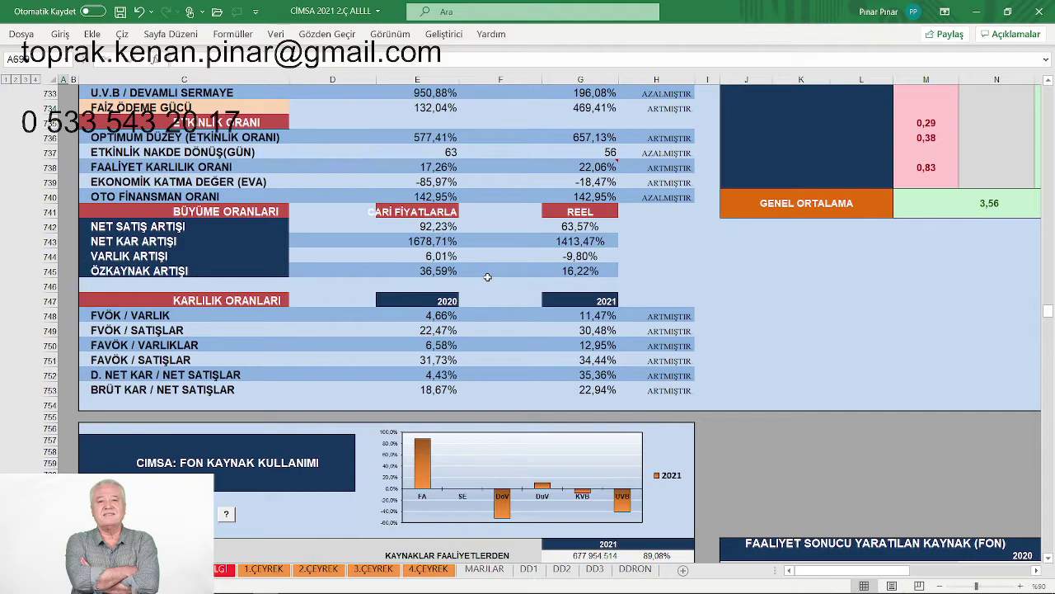
scroll(487, 277, down, 1)
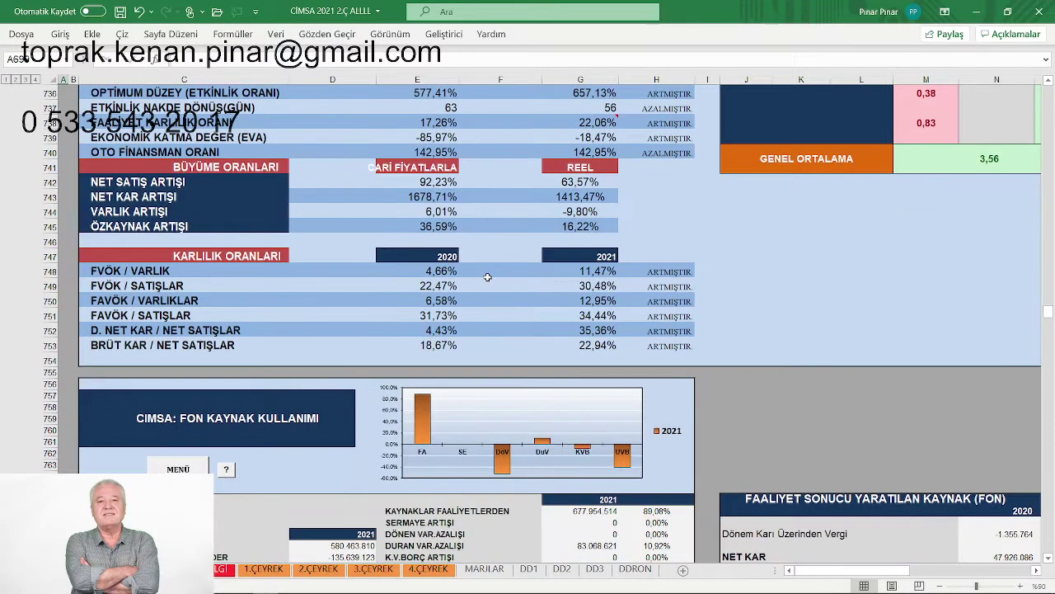
scroll(487, 277, down, 1)
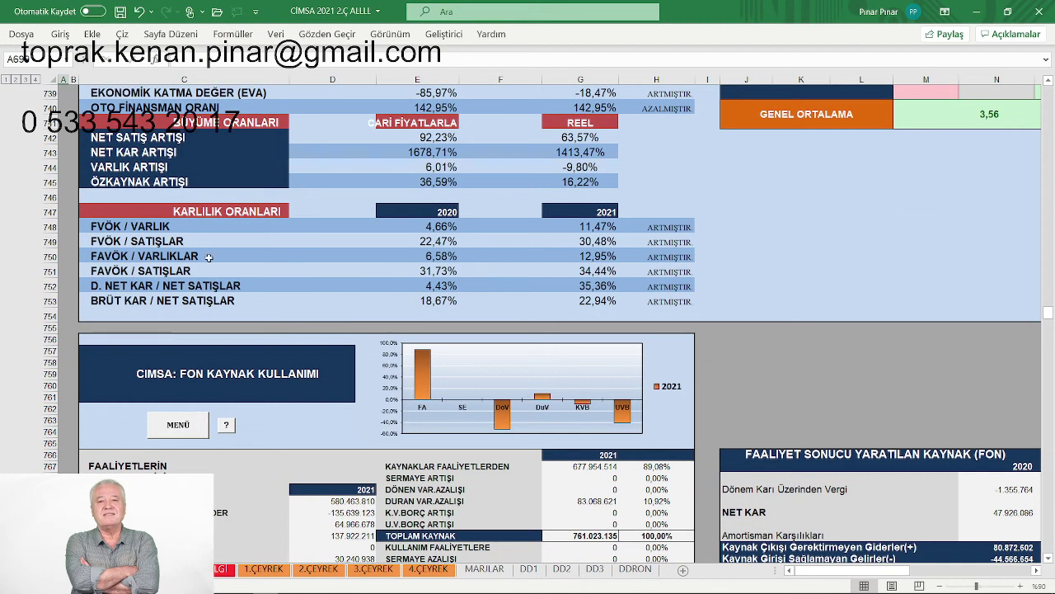
Open the HİSSE SENEDİ DEĞERİ analysis through the main MENÜ and view it together with the Aswath Damodaran free cash flow valuation model
click(169, 424)
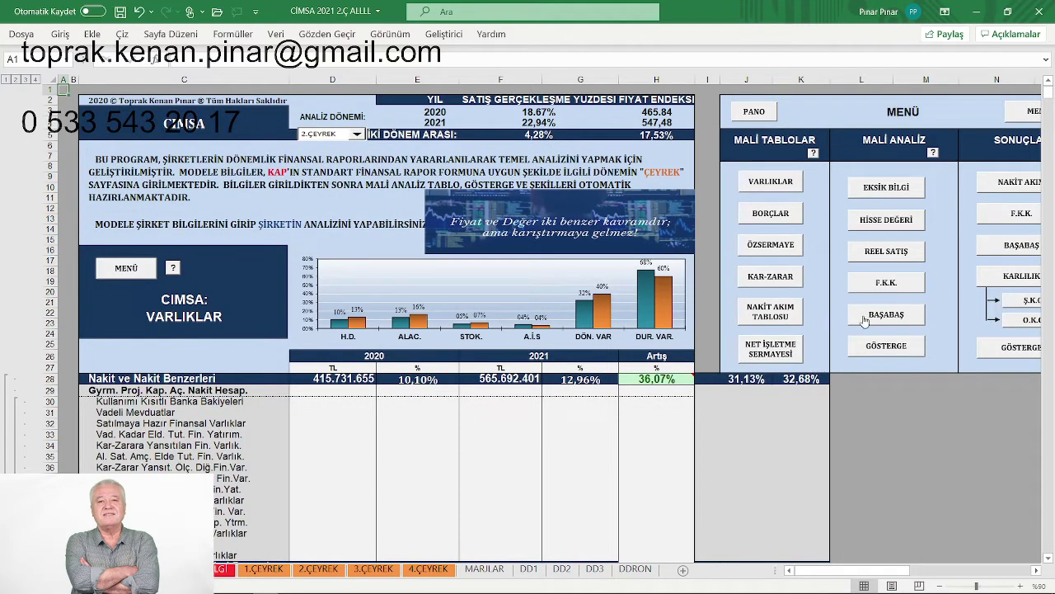
click(885, 221)
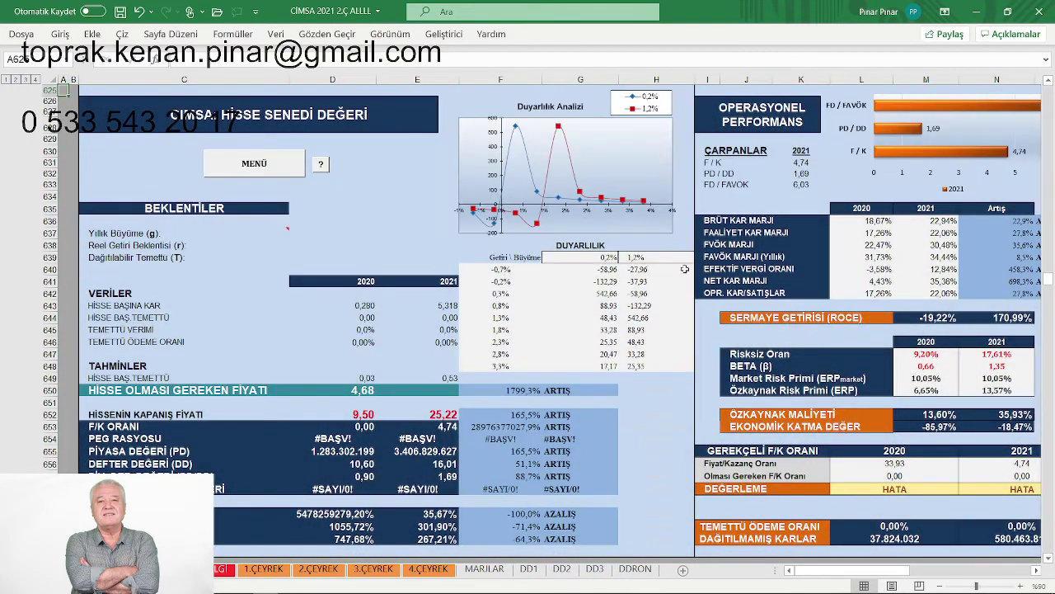
scroll(685, 269, down, 3)
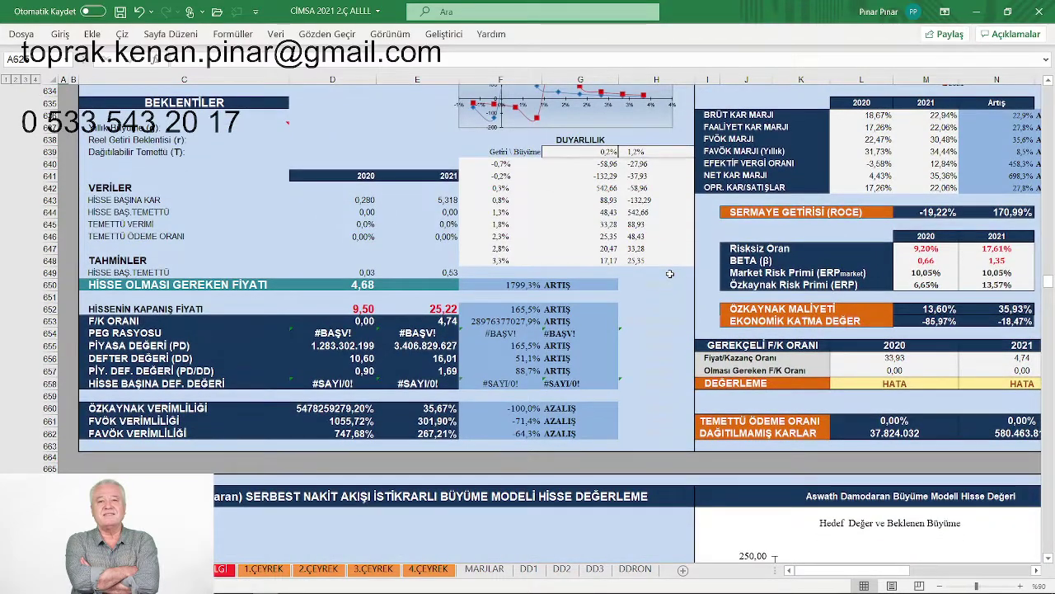
scroll(669, 273, down, 1)
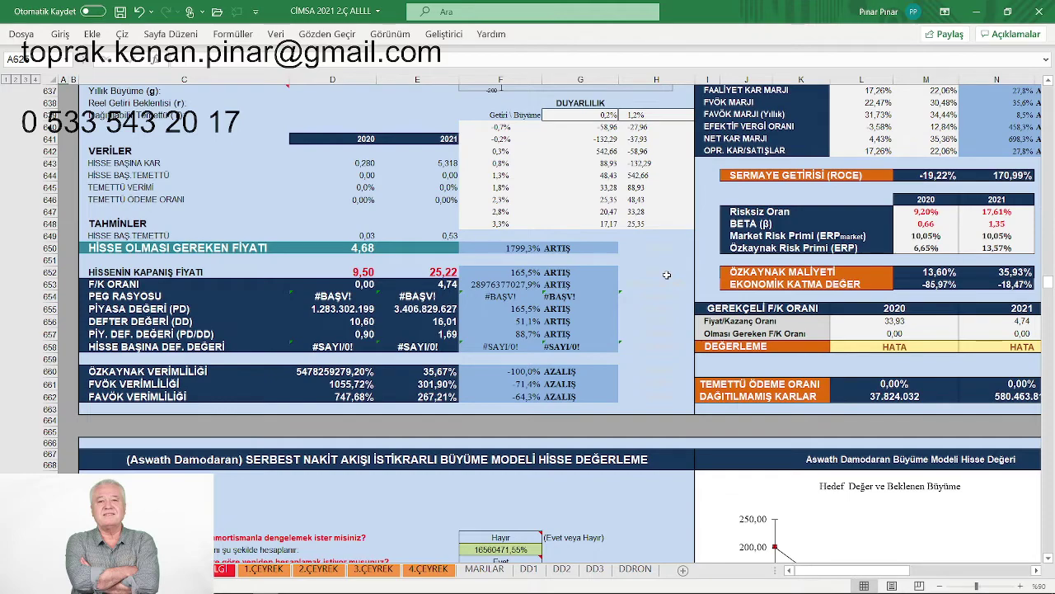
scroll(666, 274, down, 1)
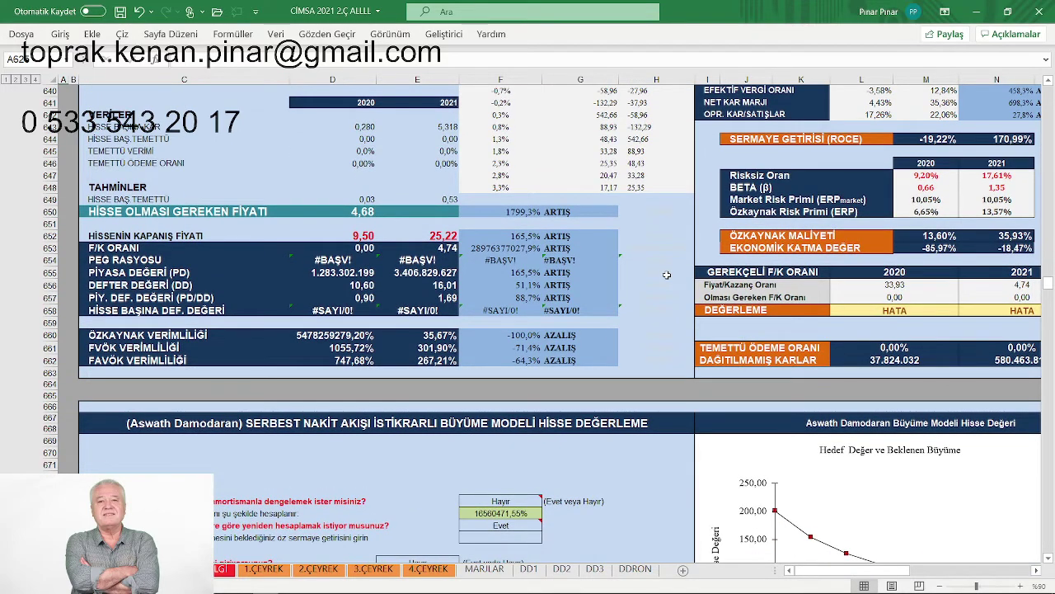
scroll(666, 275, down, 6)
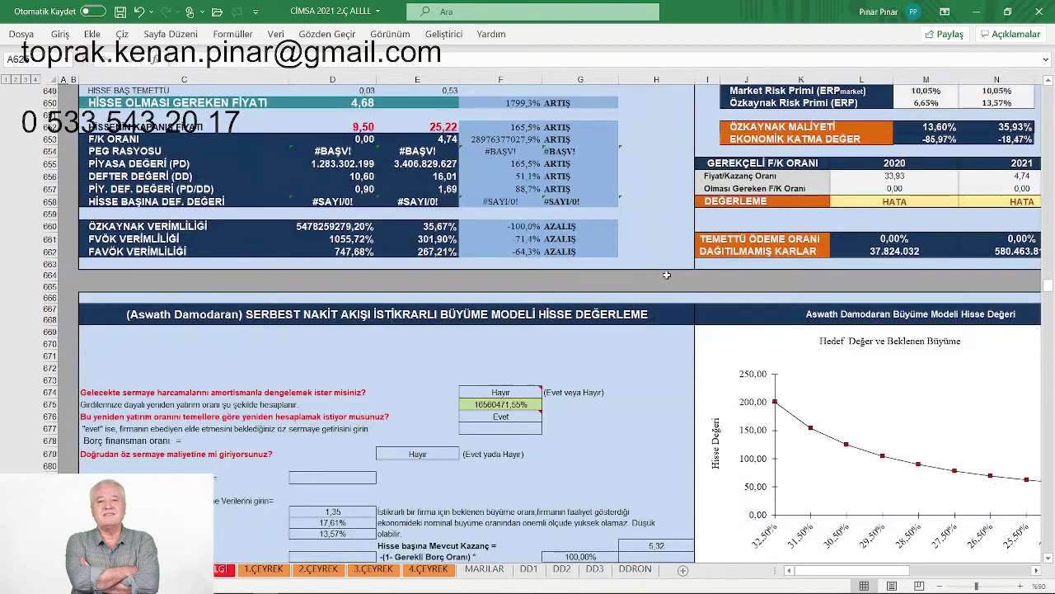
scroll(666, 275, down, 6)
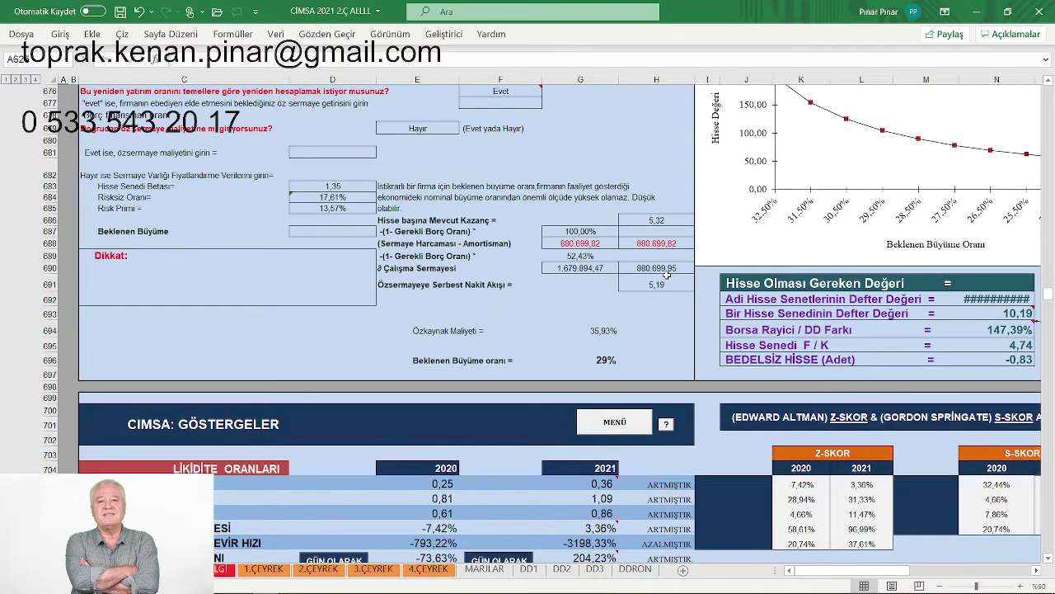
Examine the Aswath Damodaran stable growth valuation model, its target value versus expected growth chart and the Hisse Olması Gereken Değeri table
scroll(635, 301, up, 3)
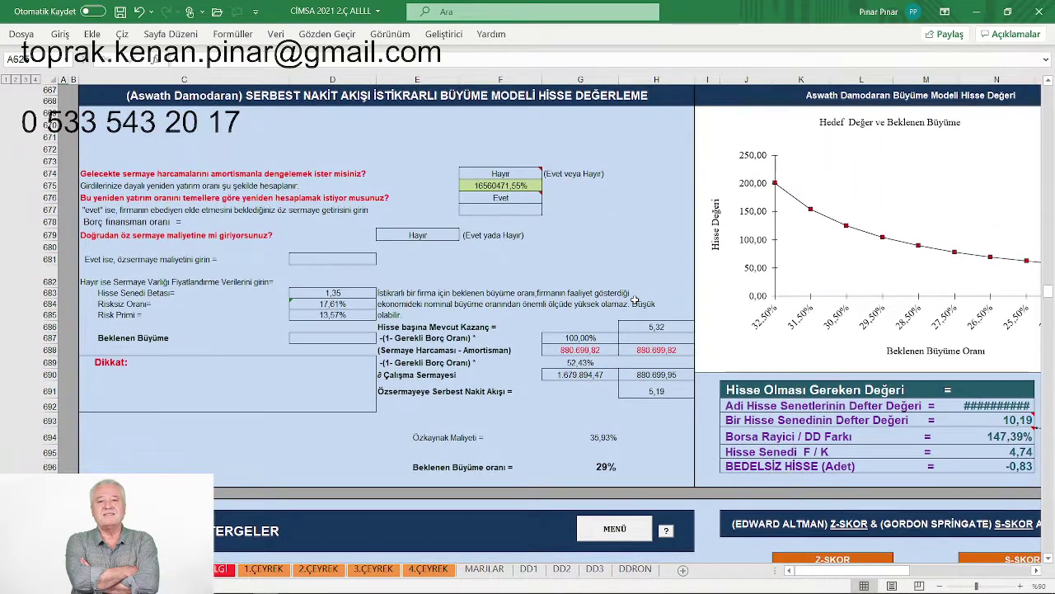
scroll(635, 301, down, 1)
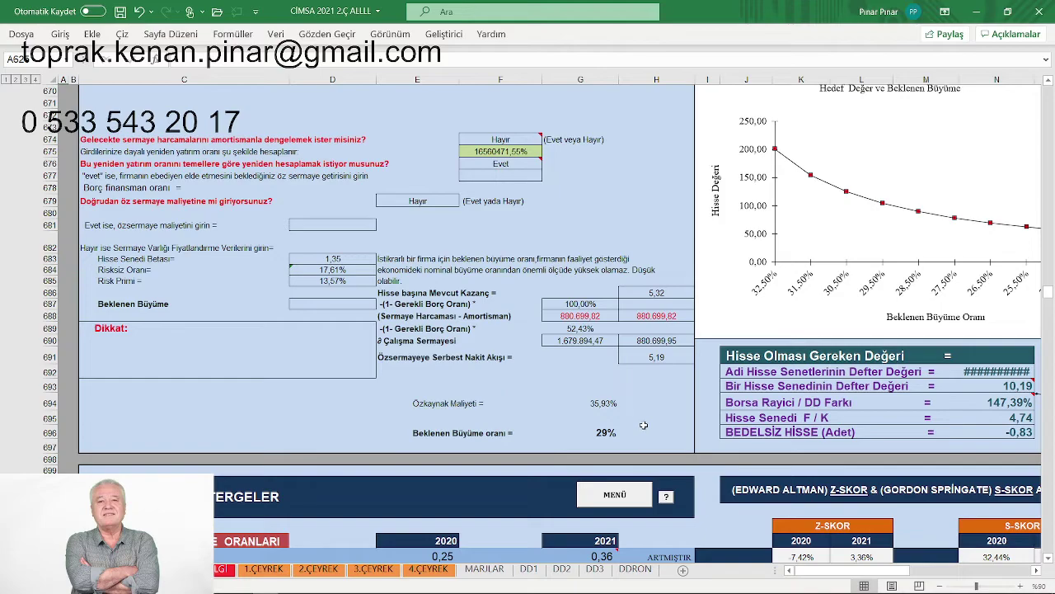
scroll(644, 425, up, 3)
scroll(644, 426, down, 1)
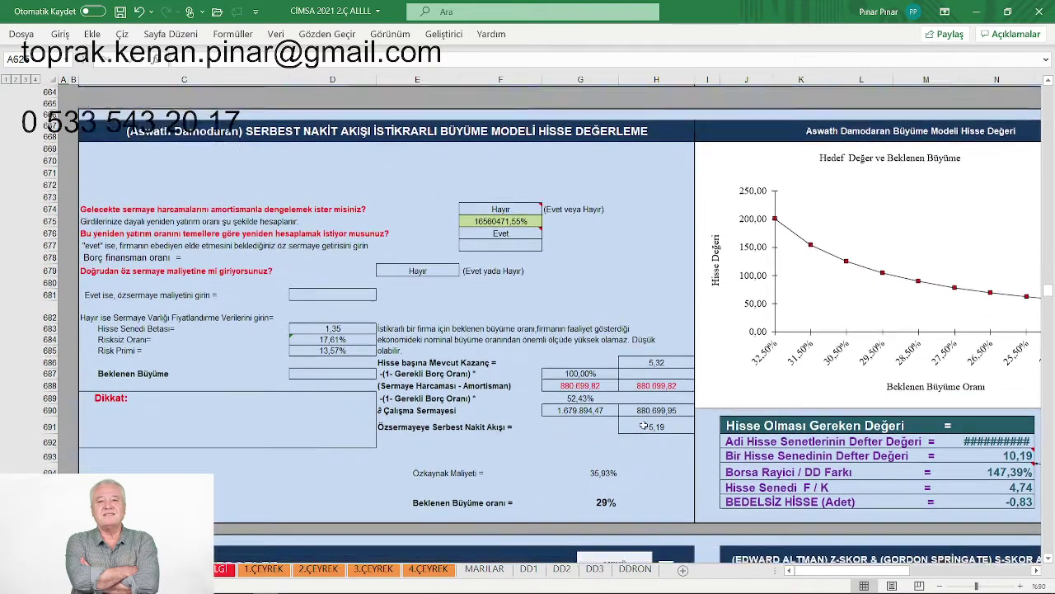
scroll(643, 424, down, 1)
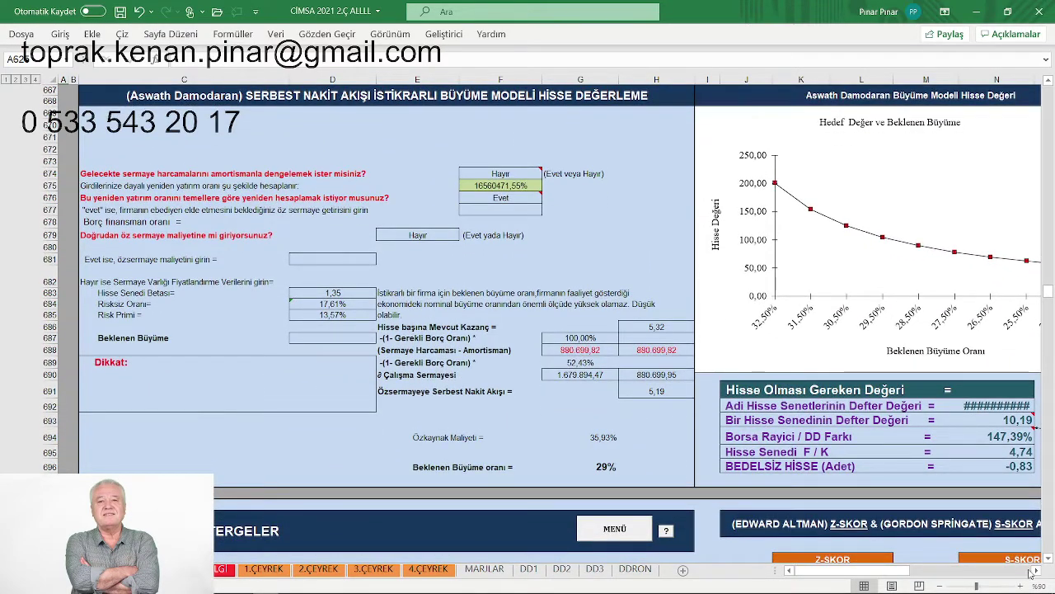
click(1037, 571)
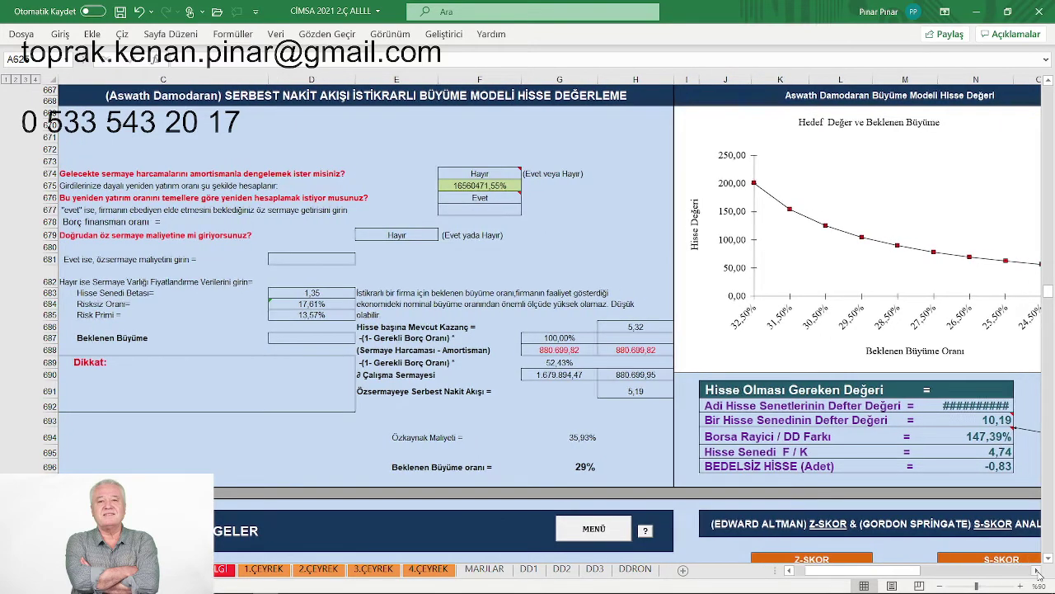
click(1037, 571)
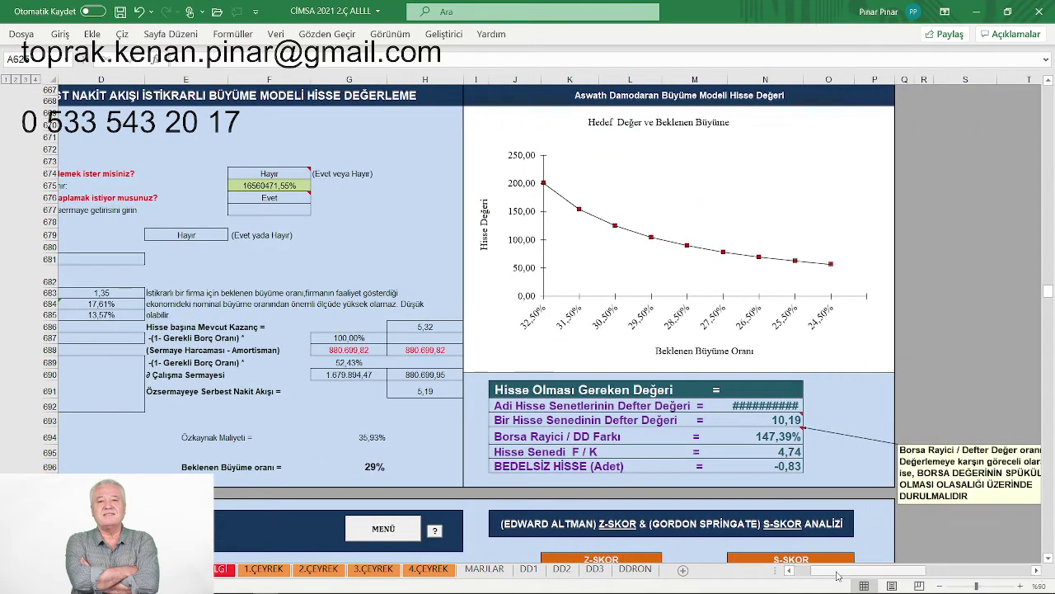
click(789, 571)
click(790, 571)
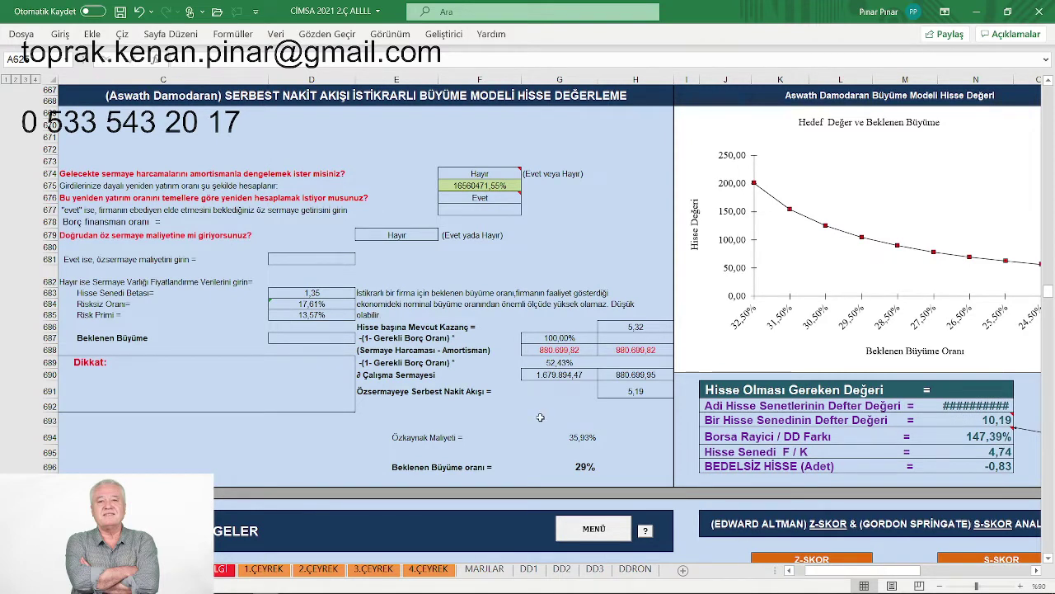
Examine the model's Özsermayeye Serbest Nakit Akışı, Özkaynak Maliyeti and Beklenen Büyüme oranı lines
scroll(540, 417, up, 1)
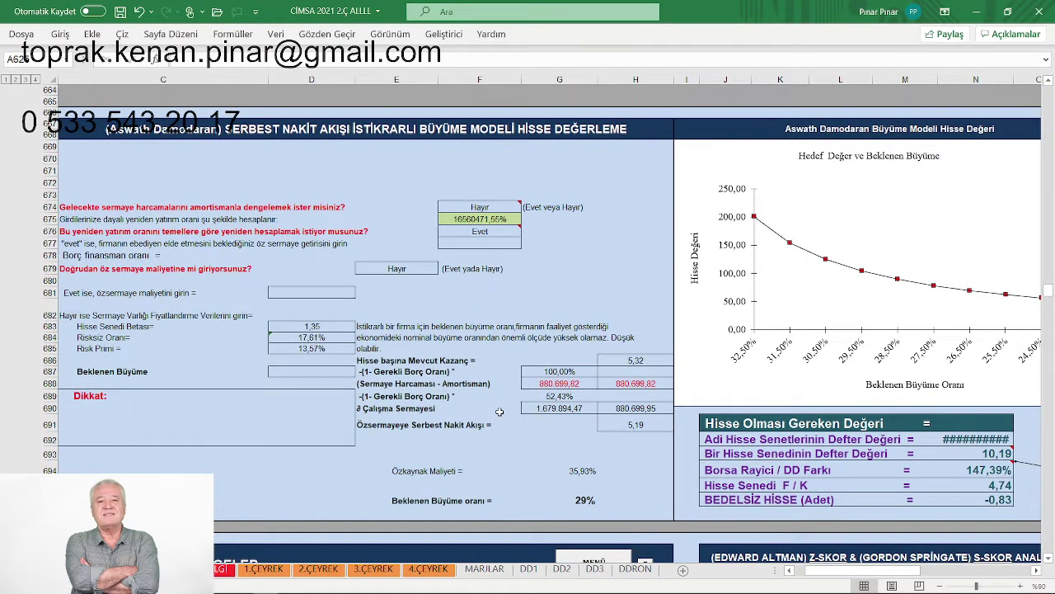
scroll(505, 410, down, 1)
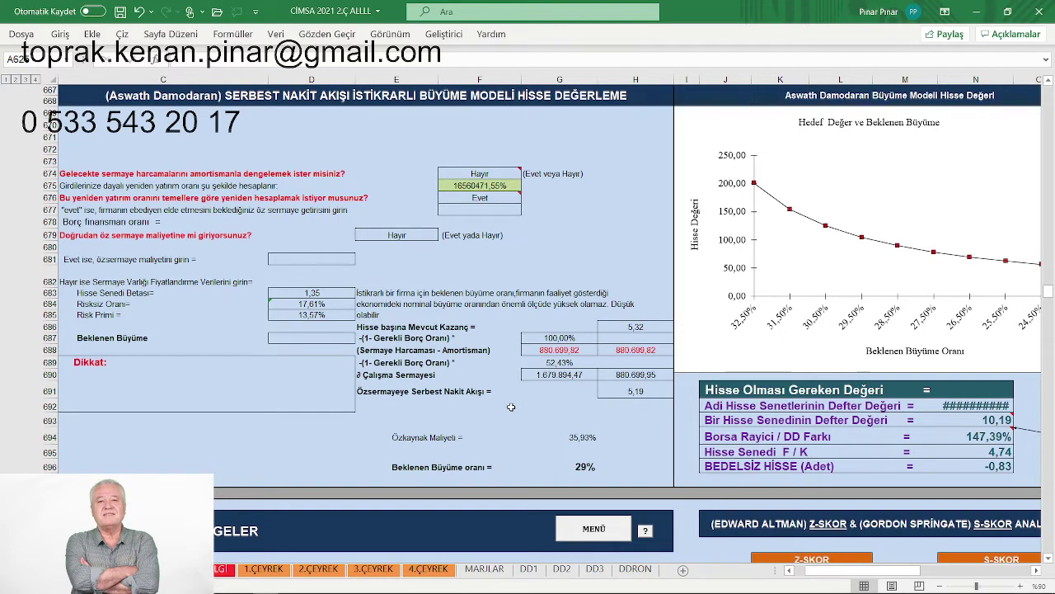
scroll(511, 407, up, 1)
scroll(511, 407, down, 2)
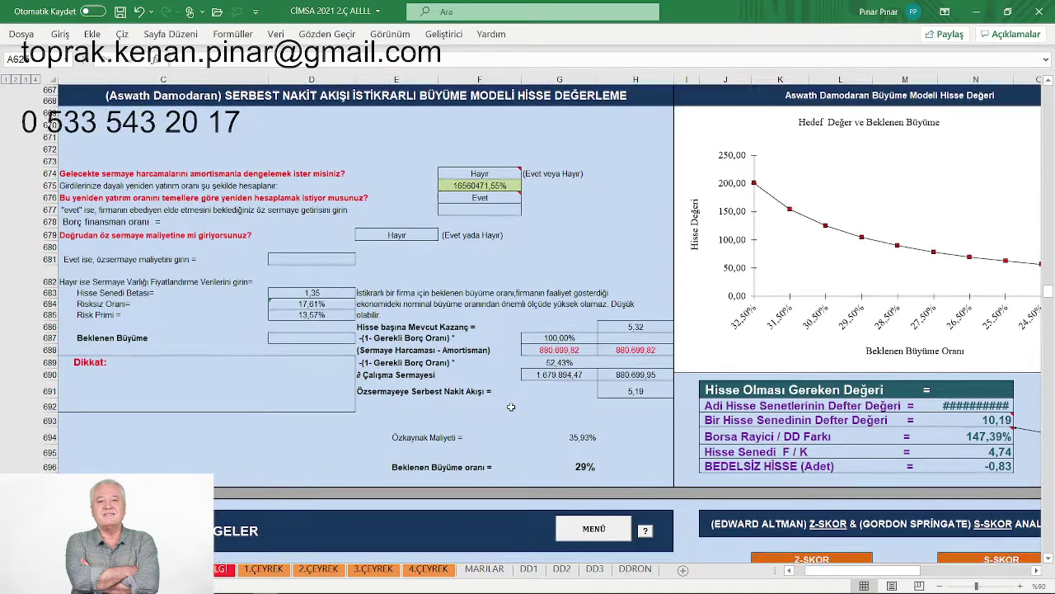
scroll(511, 407, up, 2)
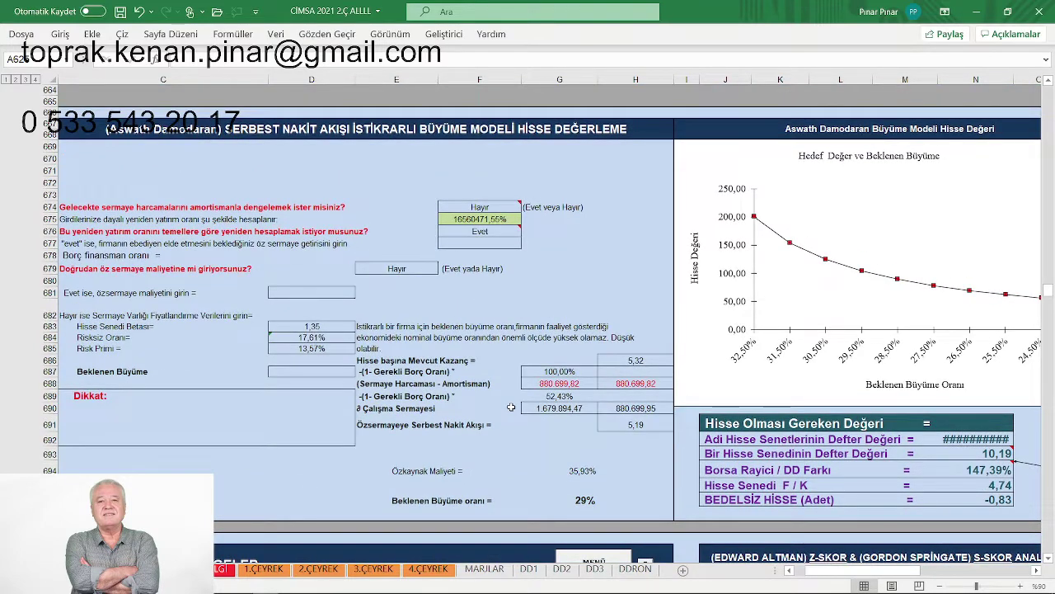
scroll(512, 407, down, 1)
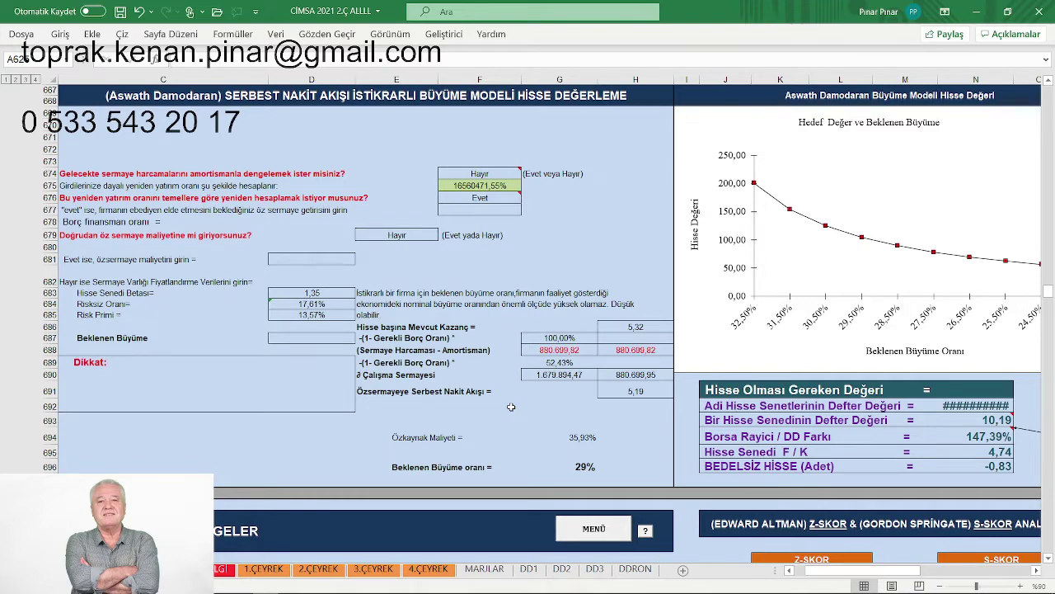
scroll(526, 414, up, 2)
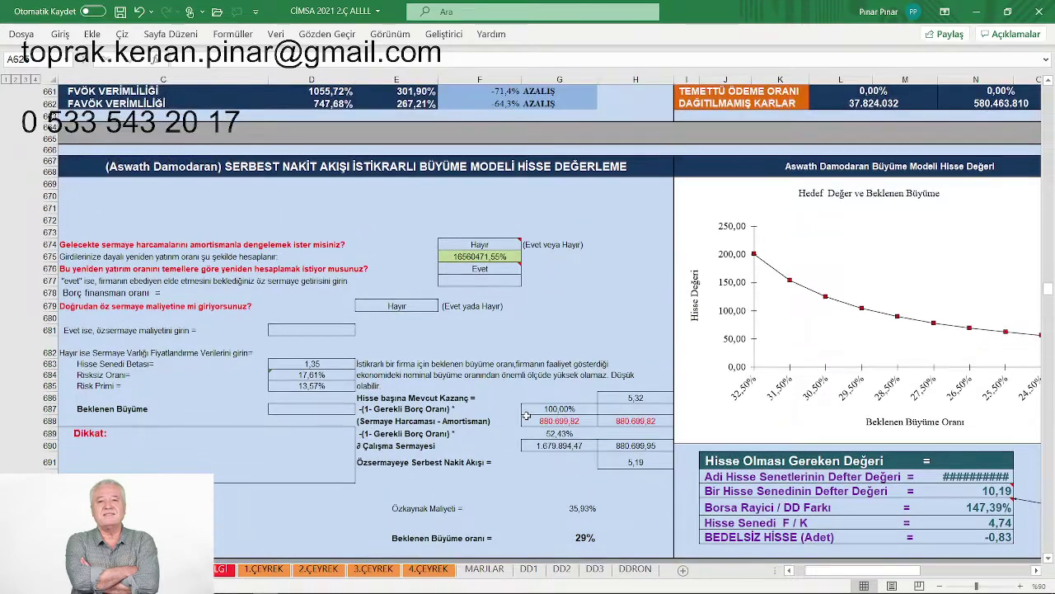
Review the price, multiple and profitability figures in the HİSSE SENEDİ DEĞERİ section and return to the main MENÜ
scroll(526, 414, up, 3)
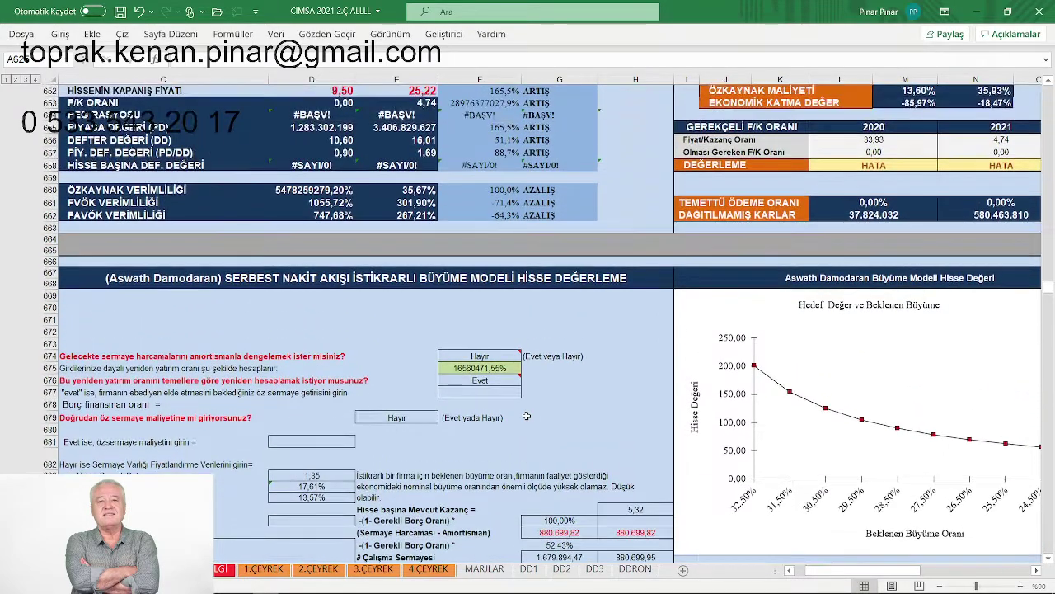
scroll(526, 416, up, 4)
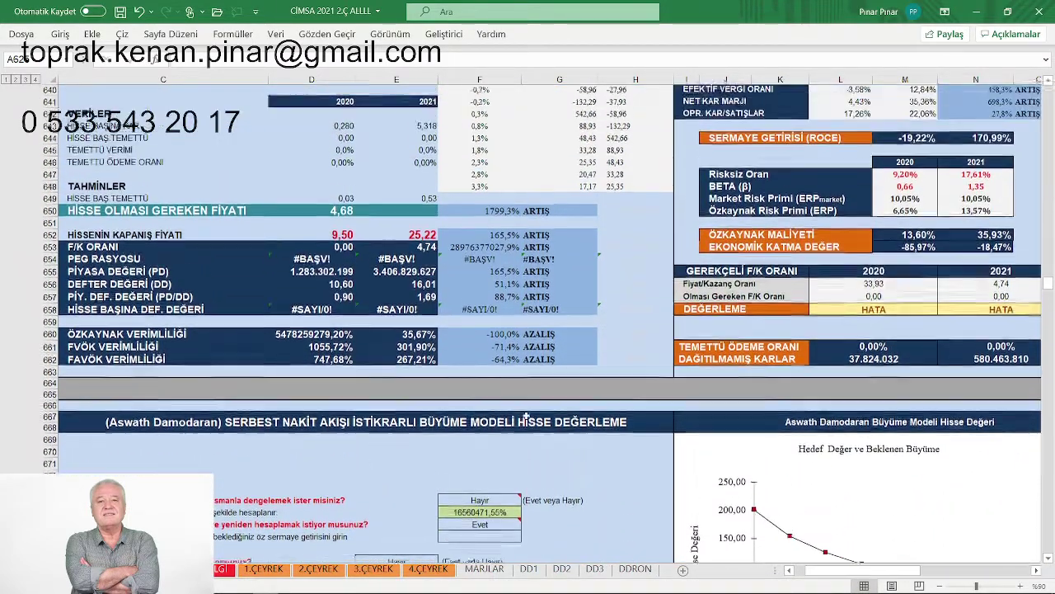
scroll(526, 417, up, 2)
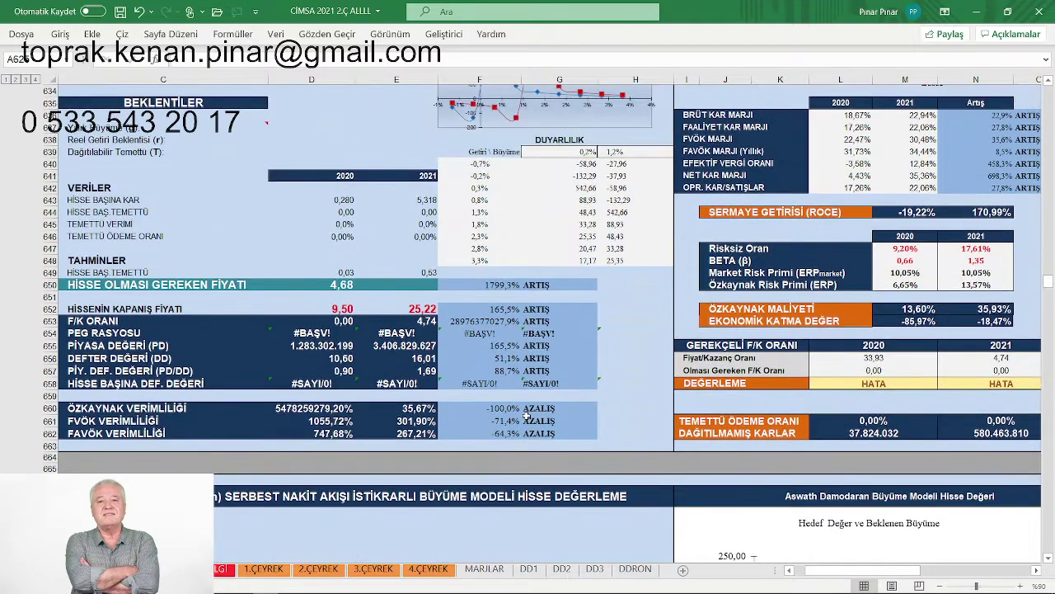
scroll(526, 416, up, 2)
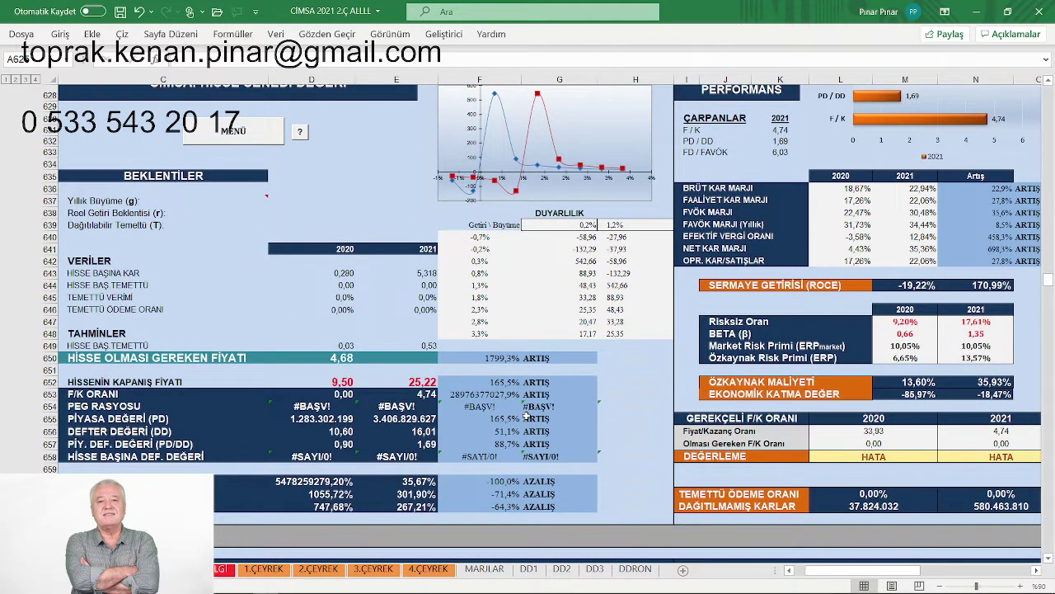
scroll(526, 416, down, 6)
scroll(234, 294, up, 4)
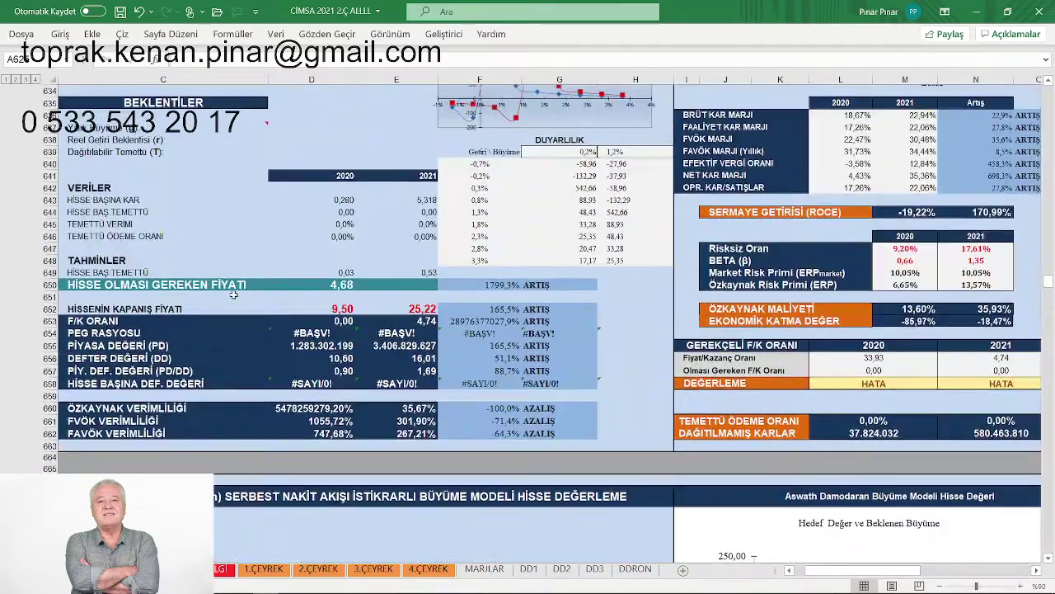
scroll(234, 294, up, 4)
click(229, 197)
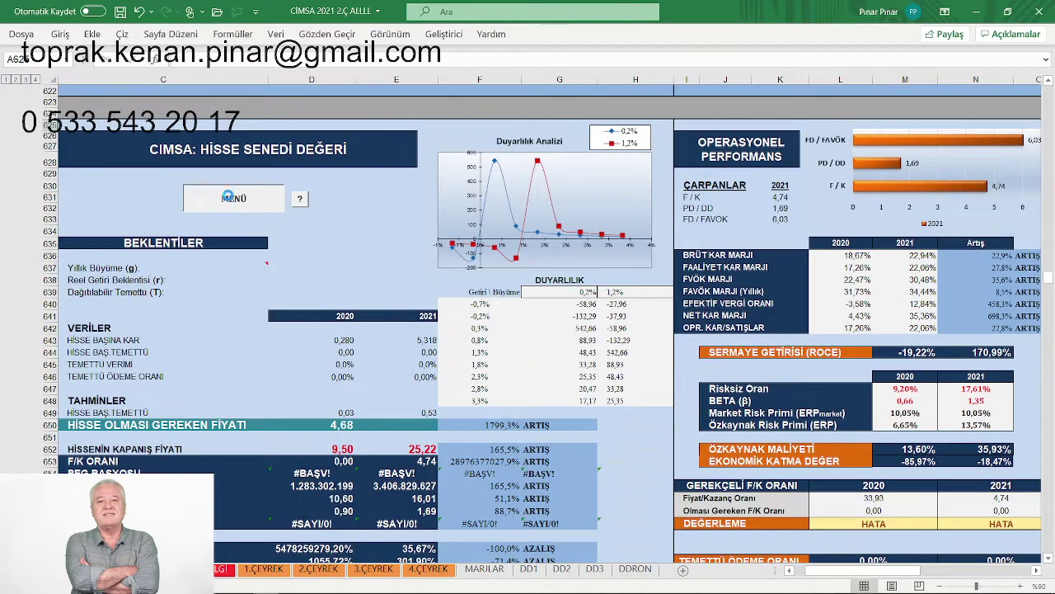
click(176, 122)
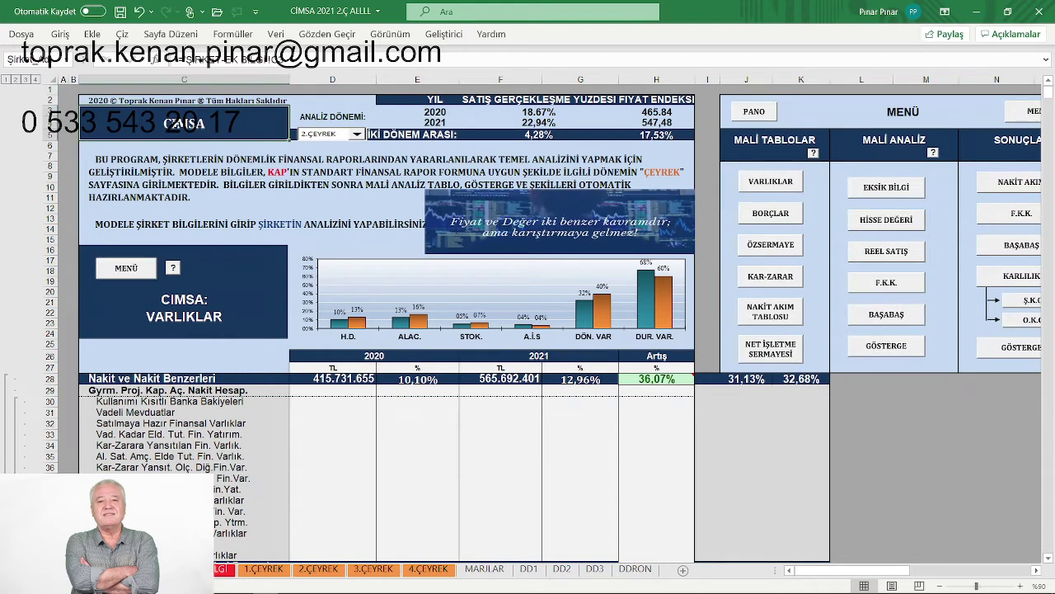